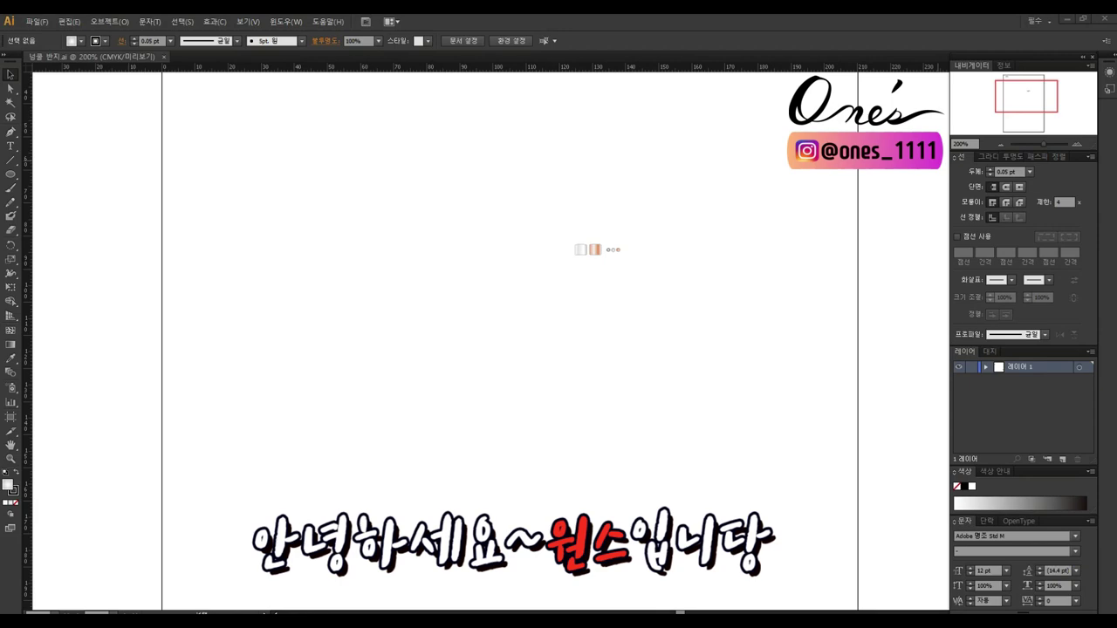
Step: Place the ornamental pattern image and start a Pen path over the flourish with a 0.5 pt stroke
left_click(451, 274)
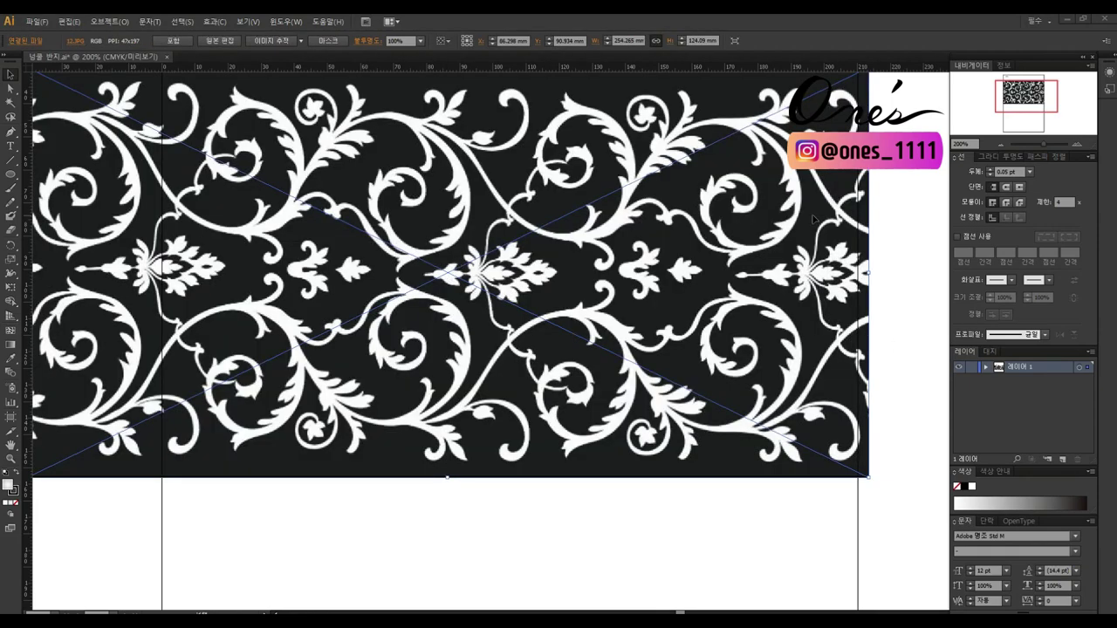
key("ctrl+1")
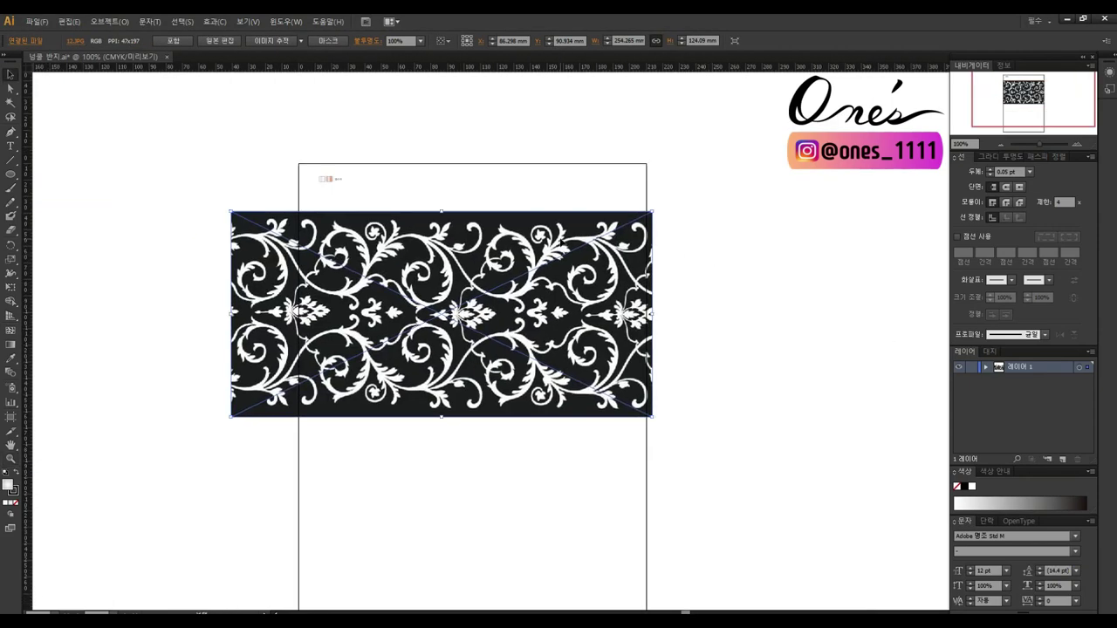
key("p")
key("ctrl+shift+a")
scroll(387, 274, "up", 9)
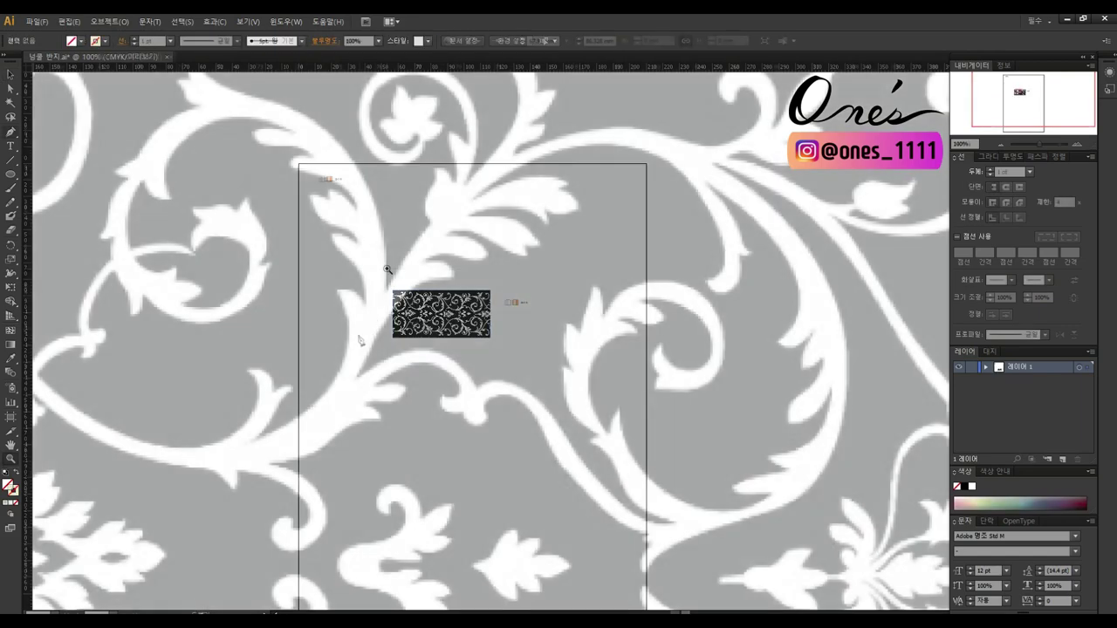
left_click_drag(343, 363, 472, 185)
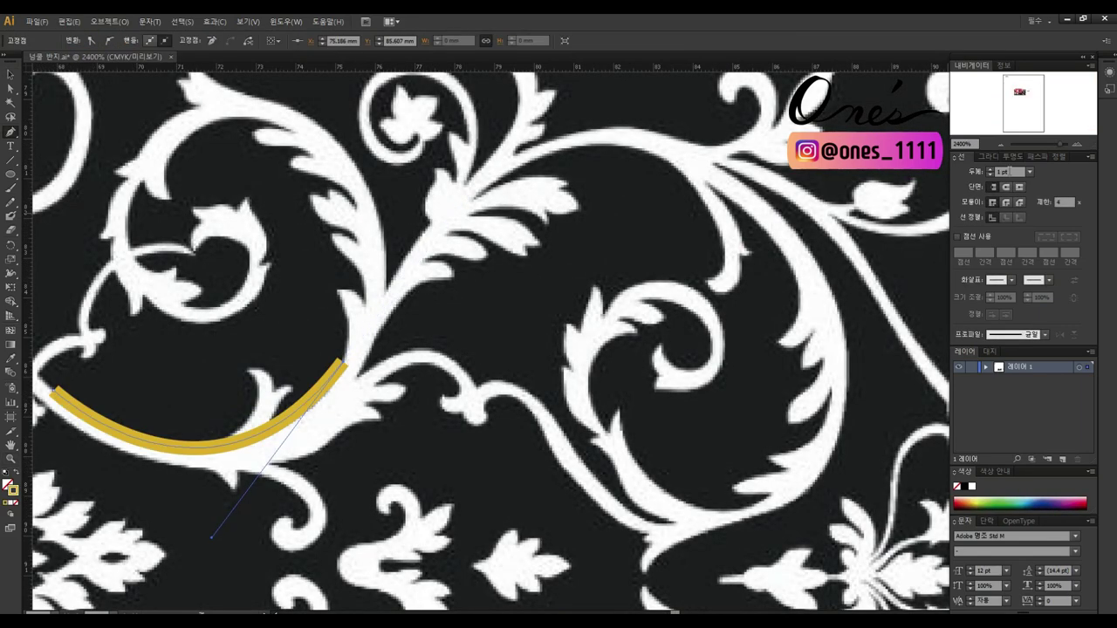
type("0.5")
key("Return")
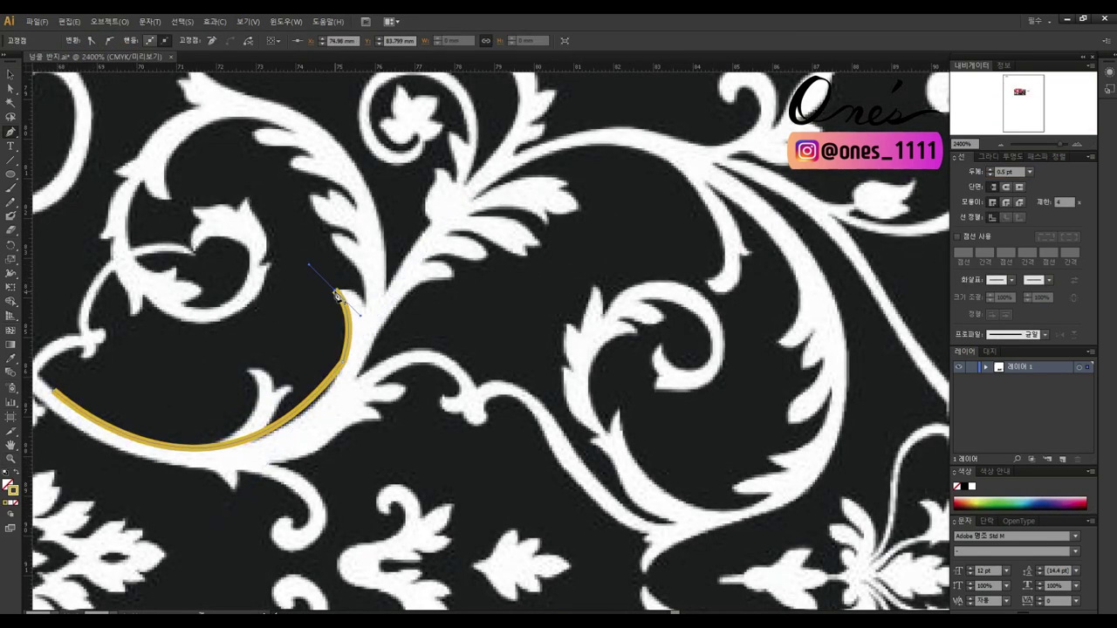
Step: Trace the flourish outline and its large curve with curved anchors
left_click_drag(599, 132, 742, 87)
mouse_move(735, 210)
left_mouse_down()
mouse_move(522, 236)
mouse_move(625, 300)
left_mouse_up()
left_click_drag(548, 219, 600, 144)
mouse_move(626, 458)
left_mouse_down()
mouse_move(494, 595)
mouse_move(523, 576)
left_mouse_up()
mouse_move(454, 375)
left_mouse_down()
mouse_move(541, 402)
mouse_move(562, 240)
mouse_move(513, 214)
left_mouse_up()
left_click_drag(536, 366, 490, 337)
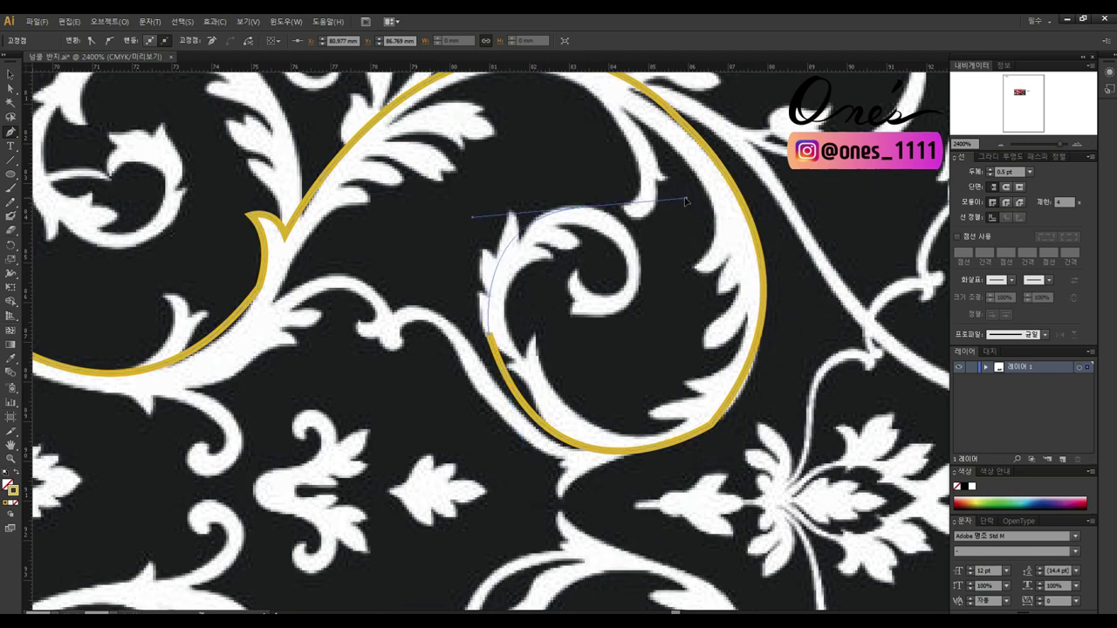
Step: Continue the path around the spiral and inner curl, finishing along the stem
left_click_drag(641, 297, 618, 387)
left_click(640, 298)
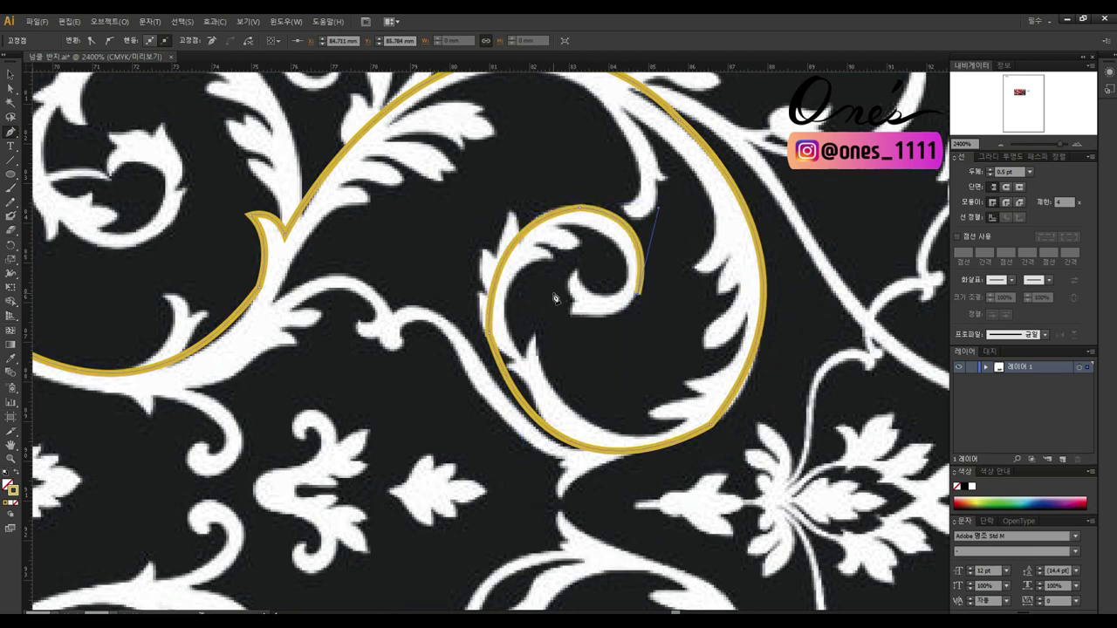
left_click_drag(627, 257, 686, 288)
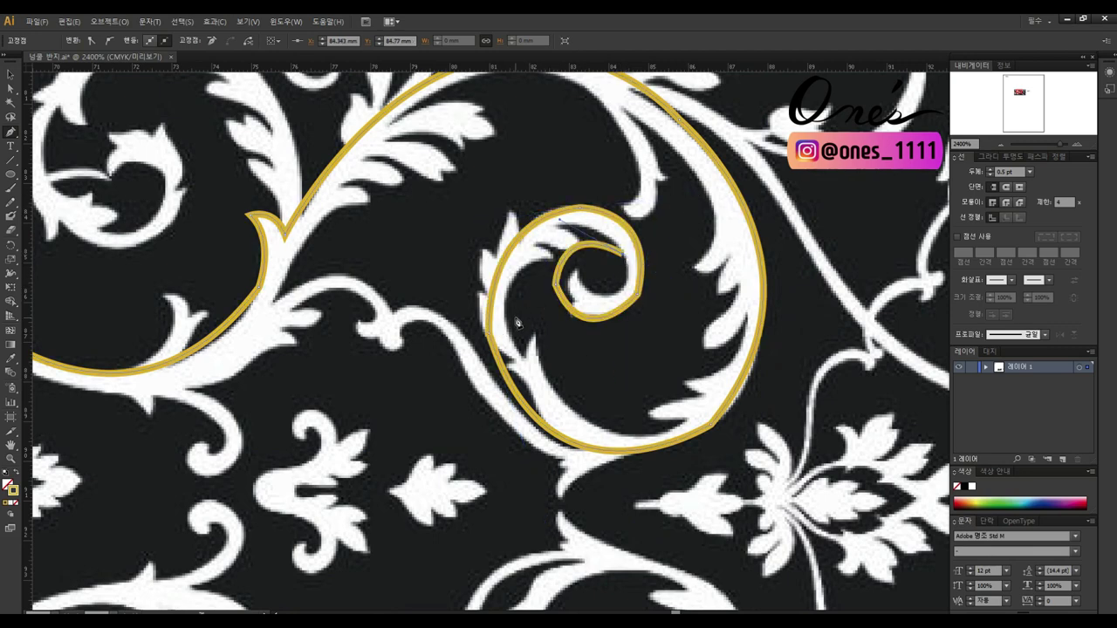
left_click_drag(684, 418, 824, 362)
left_click(684, 419, "alt")
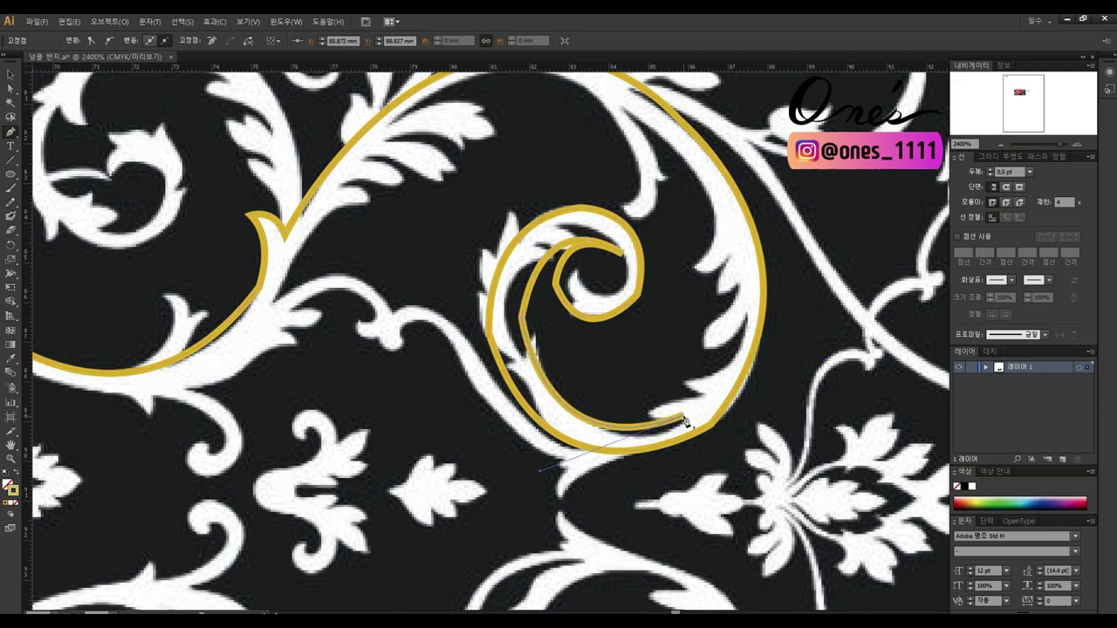
scroll(684, 419, "up", 2)
scroll(672, 393, "up", 3)
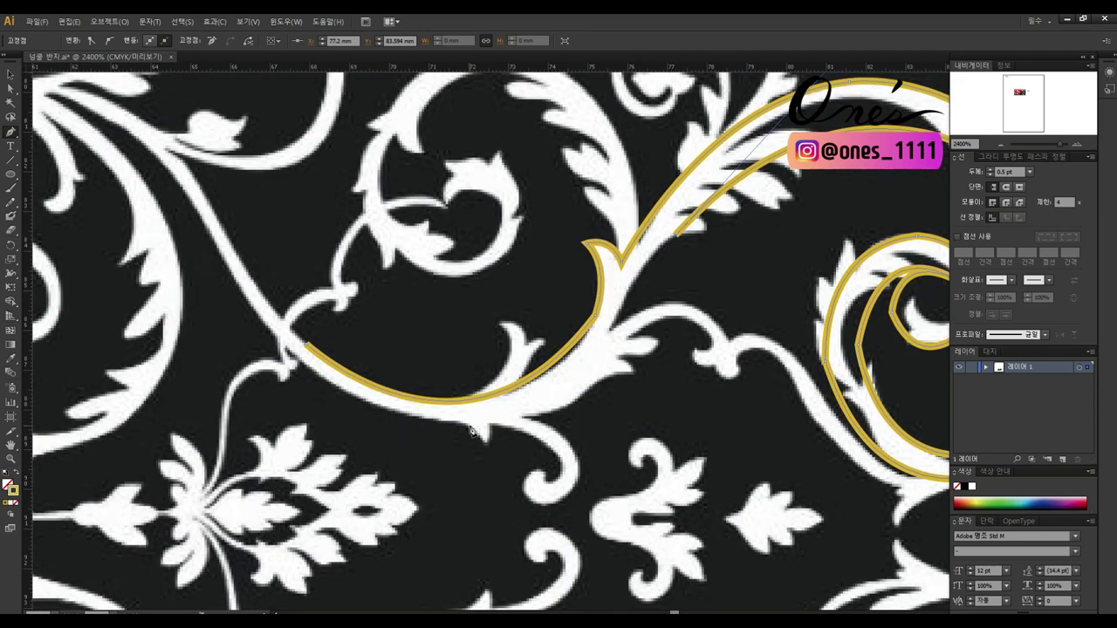
left_click_drag(464, 428, 634, 405)
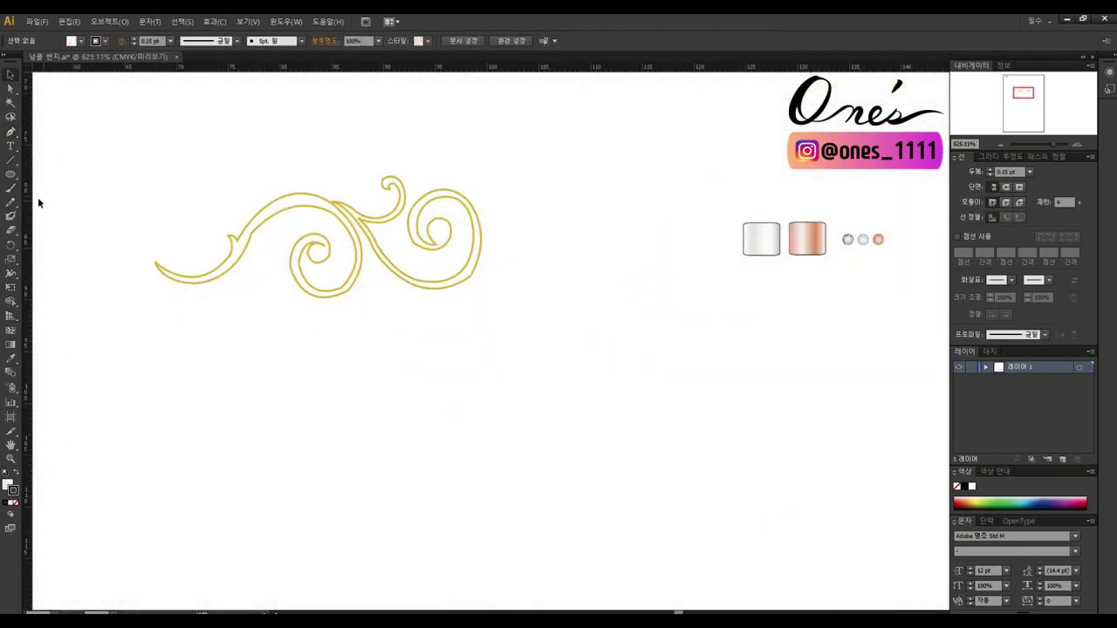
Step: Draw a horizontal line below the flourish and drag guides to its ends and middle
left_click_drag(351, 397, 544, 397)
key("v")
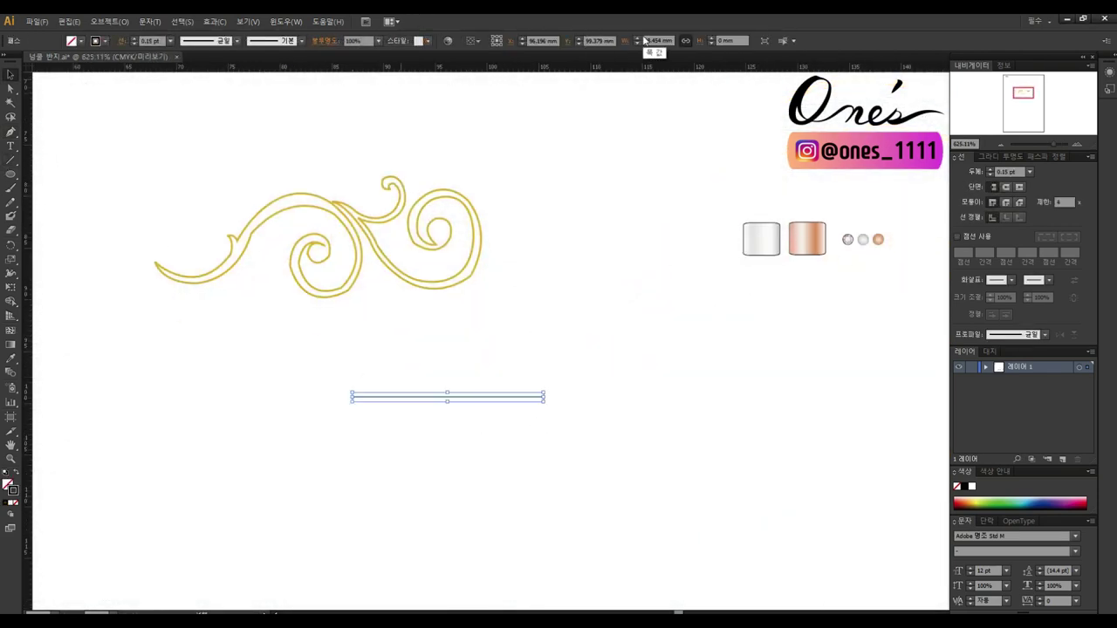
left_click_drag(31, 413, 344, 410)
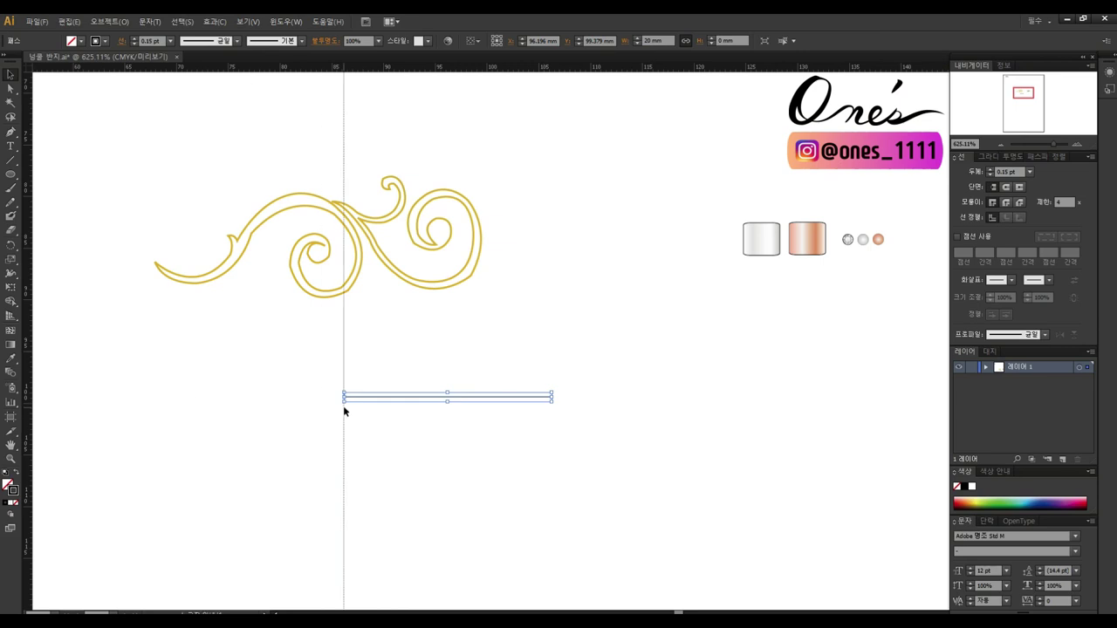
left_click_drag(340, 449, 446, 428)
left_click_drag(55, 411, 550, 414)
left_click_drag(626, 67, 580, 418)
scroll(581, 416, "down", 2)
Step: Rotate the line vertical, set its height to 7 mm, and align it to the left guide
left_click_drag(573, 309, 446, 218)
left_click(732, 40)
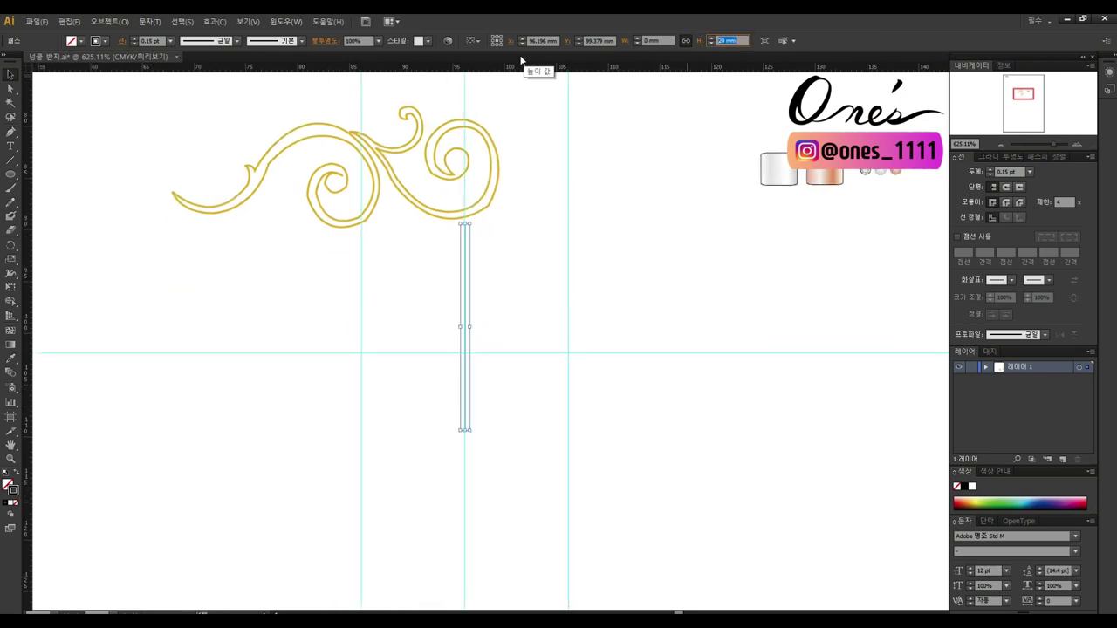
type("7")
key("Return")
left_click_drag(345, 384, 345, 384)
left_click_drag(456, 68, 400, 390)
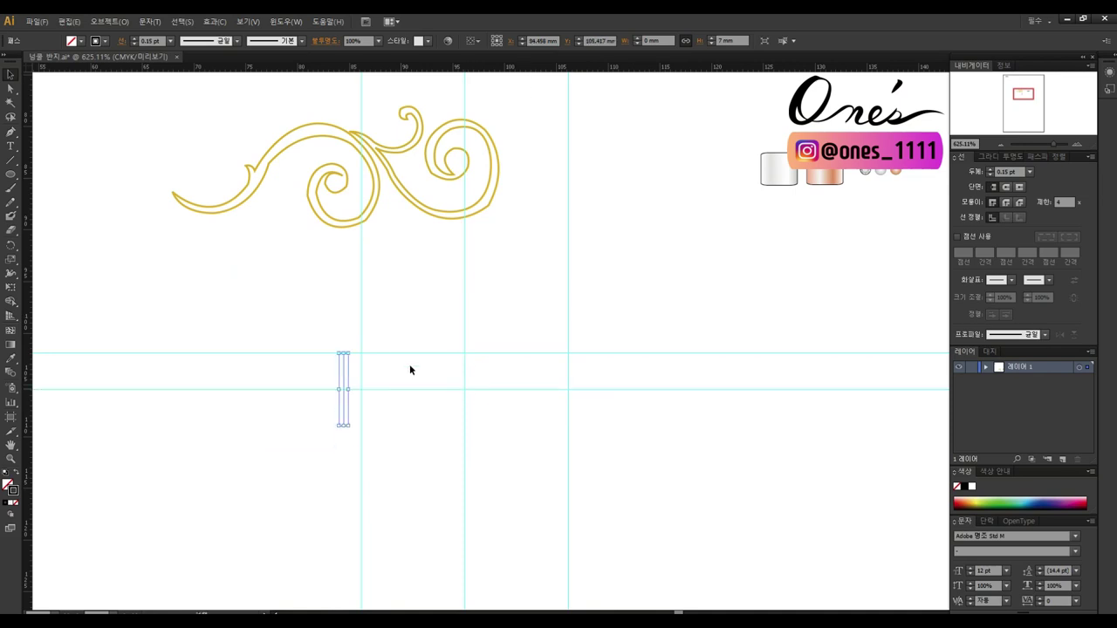
left_click(414, 382)
Step: Drag a copy of the gold flourish downward and add a horizontal guide across it
left_click(270, 154)
mouse_move(424, 129)
left_mouse_down()
mouse_move(537, 392)
mouse_move(593, 364)
mouse_move(479, 404)
left_mouse_up()
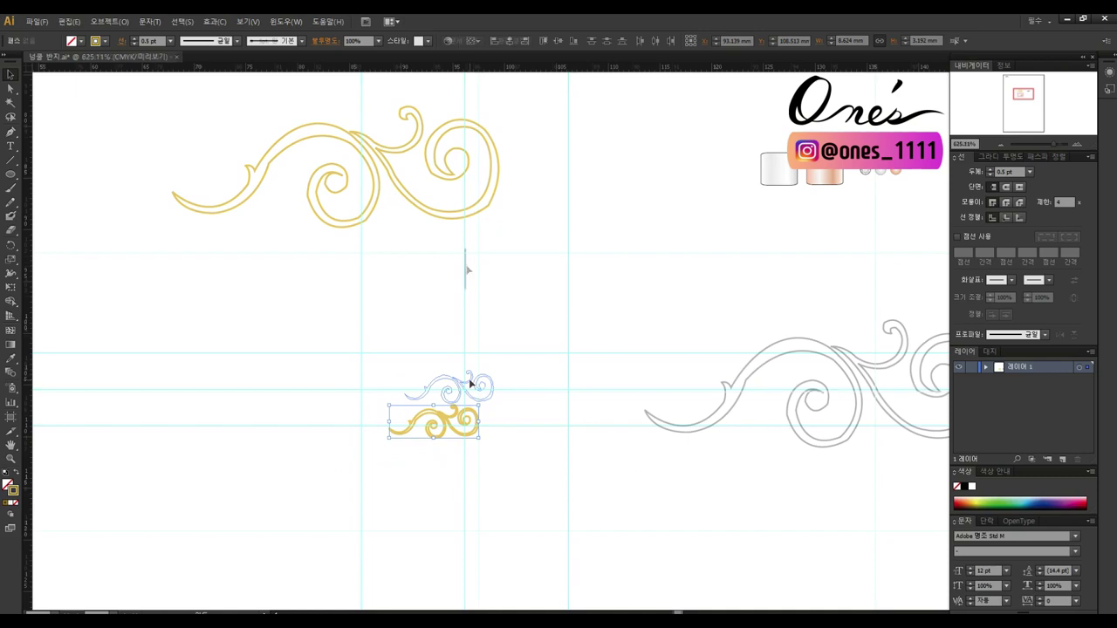
scroll(485, 269, "up", 5)
mouse_move(530, 67)
left_mouse_down()
mouse_move(491, 297)
mouse_move(498, 284)
left_mouse_up()
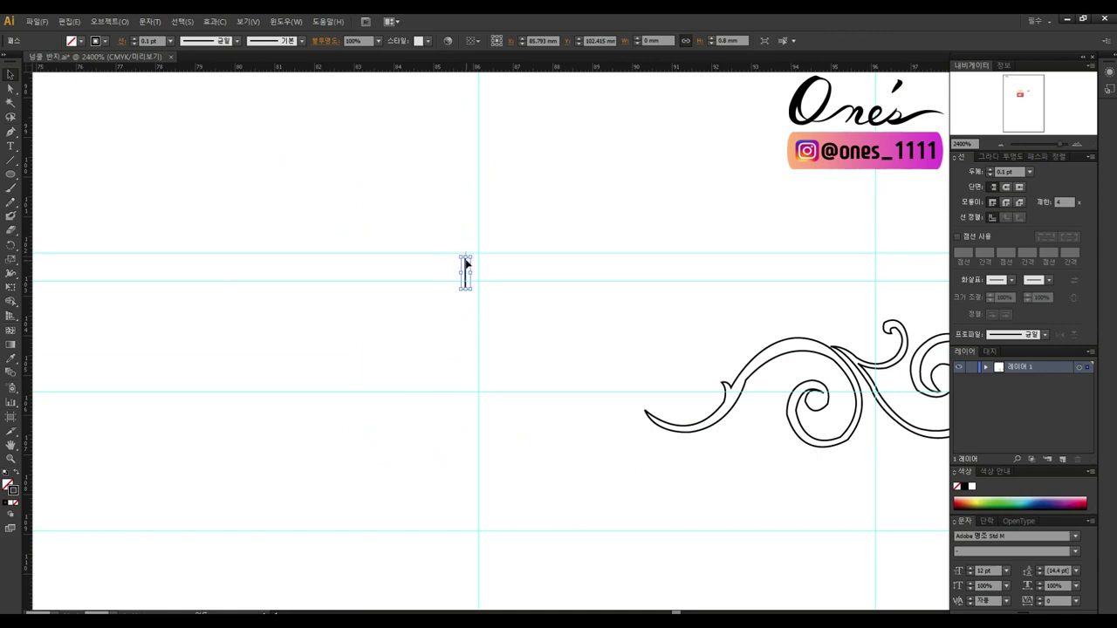
Step: Move the horizontal guide down slightly and bring the flourish and guides into view
right_click(526, 328)
key("Escape")
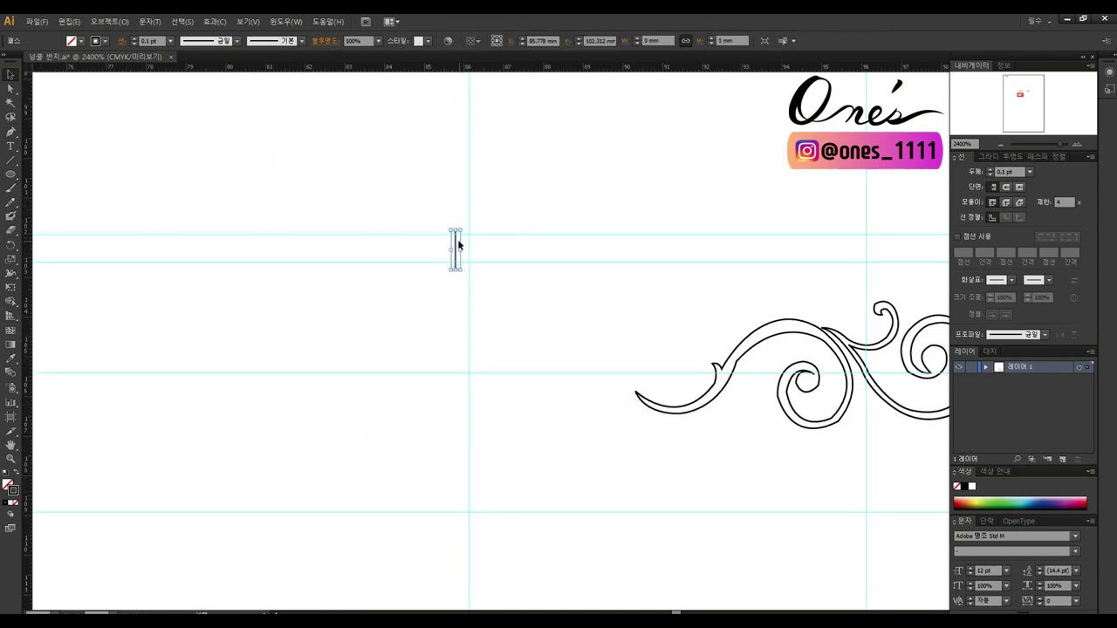
mouse_move(506, 261)
left_mouse_down()
mouse_move(498, 275)
mouse_move(553, 469)
left_mouse_up()
key("r")
key("v")
scroll(431, 399, "right", 3)
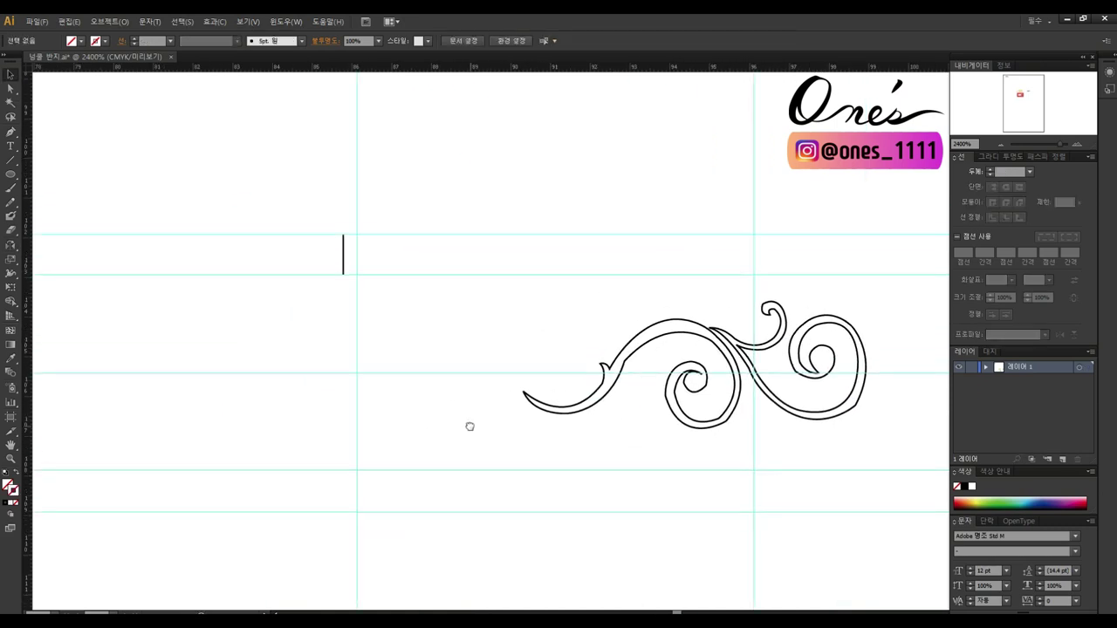
scroll(468, 425, "left", 3)
right_click(428, 283)
left_click(480, 393)
scroll(549, 332, "right", 5)
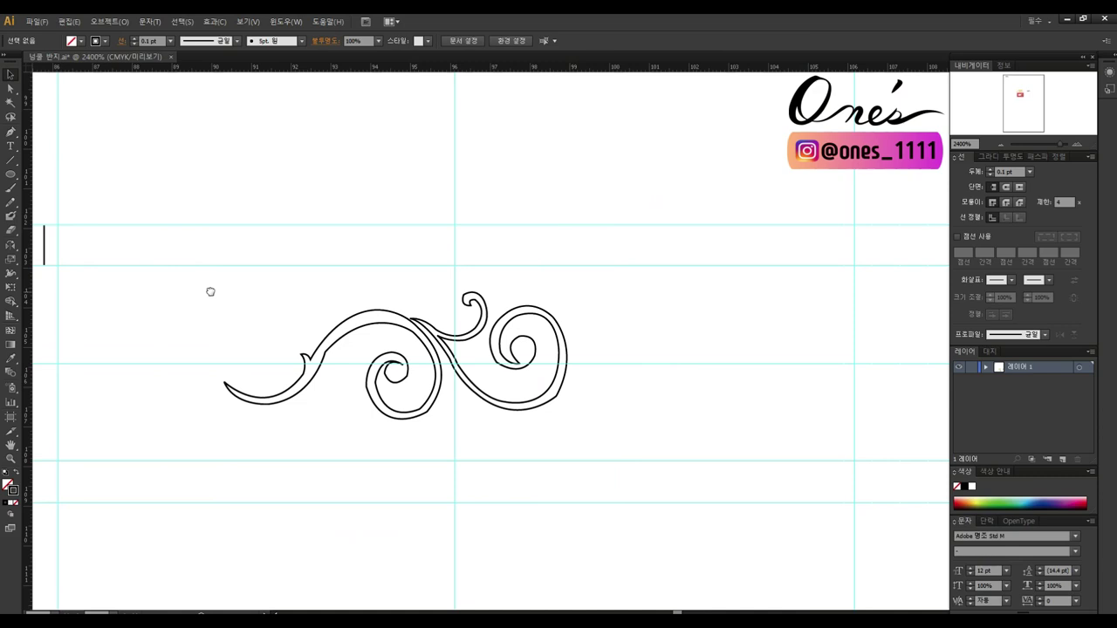
left_click_drag(210, 289, 574, 287)
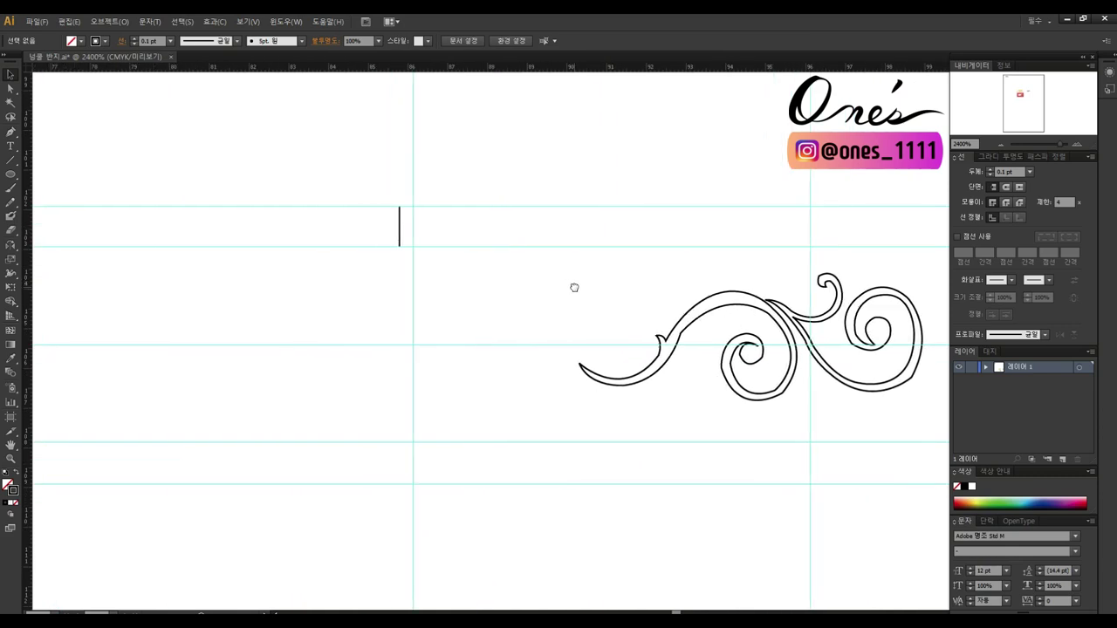
Step: Draw a curved arc from the guide intersection left of the small flourish
left_click(413, 206)
key("v")
left_click(460, 297)
left_click(413, 207)
key("r")
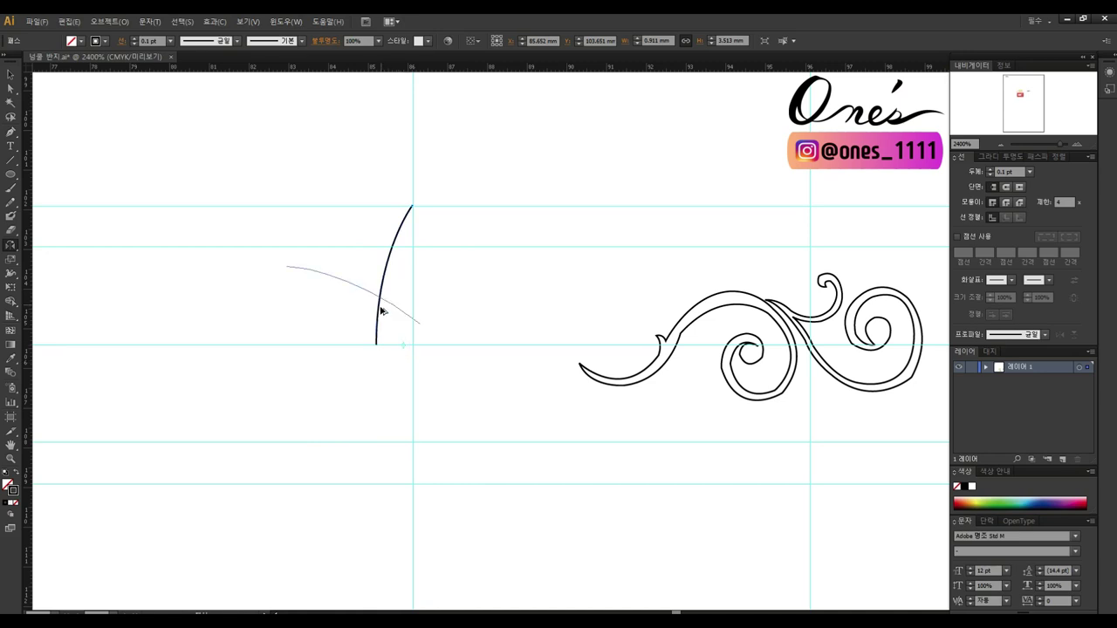
scroll(463, 315, "down", 2)
scroll(445, 314, "down", 2)
scroll(488, 349, "up", 3)
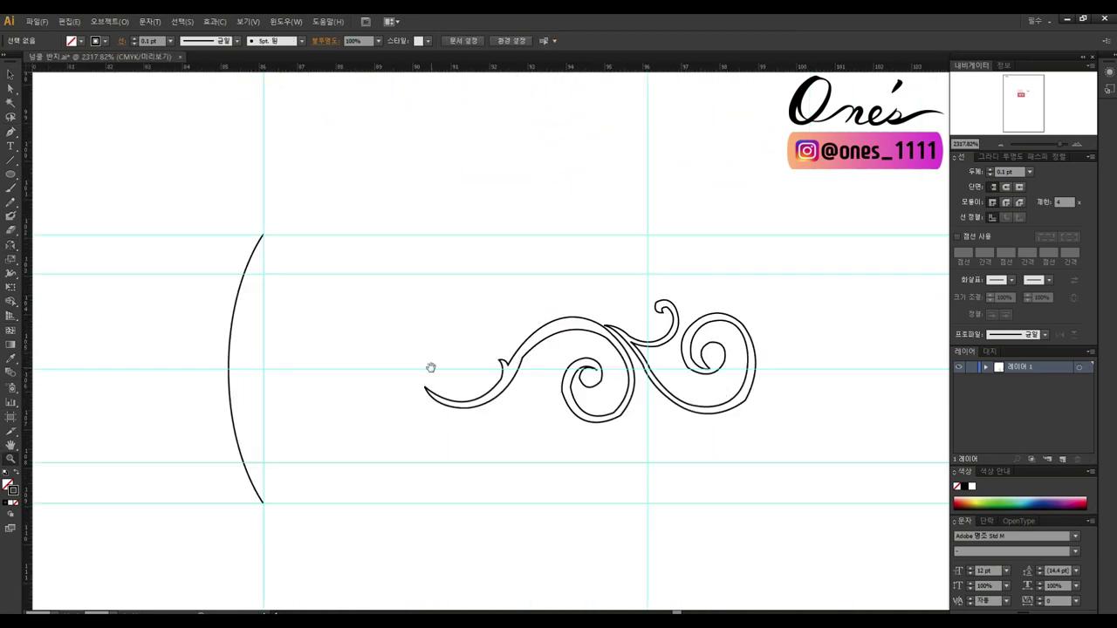
scroll(479, 279, "up", 1)
Step: Mirror a rotated copy of the arc onto the right side and join the two arcs
left_click_drag(537, 346, 538, 346)
left_click_drag(699, 308, 606, 308)
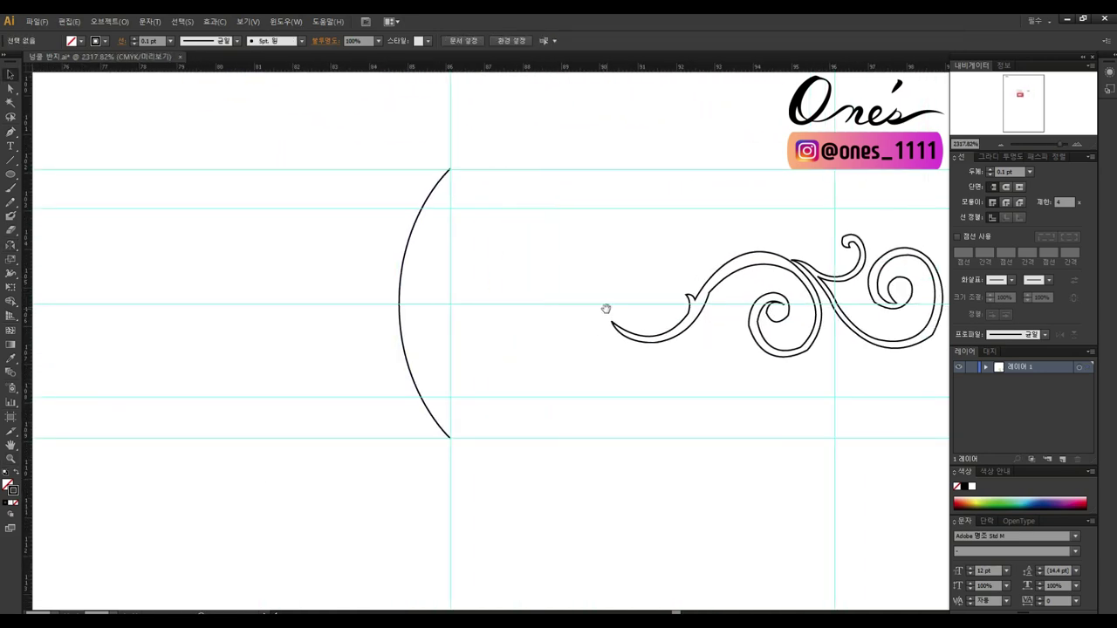
left_click(403, 303)
key("ctrl+minus")
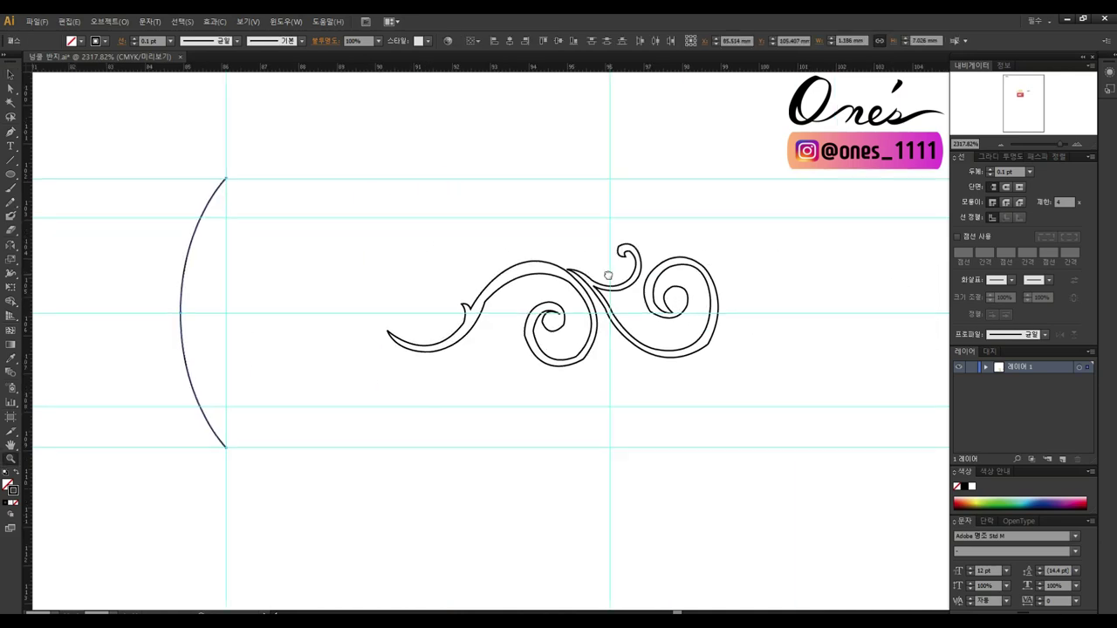
key("r")
left_click_drag(756, 225, 890, 511)
key("ctrl+j")
Step: Turn the joined arcs into guides and float the pen-editing and pencil tool panels
key("ctrl+plus")
key("ctrl+plus")
key("ctrl+plus")
right_click(263, 306)
left_click(288, 410)
mouse_move(116, 128)
left_mouse_down()
mouse_move(382, 565)
mouse_move(377, 488)
left_mouse_up()
left_click(11, 201)
left_click_drag(73, 218, 460, 486)
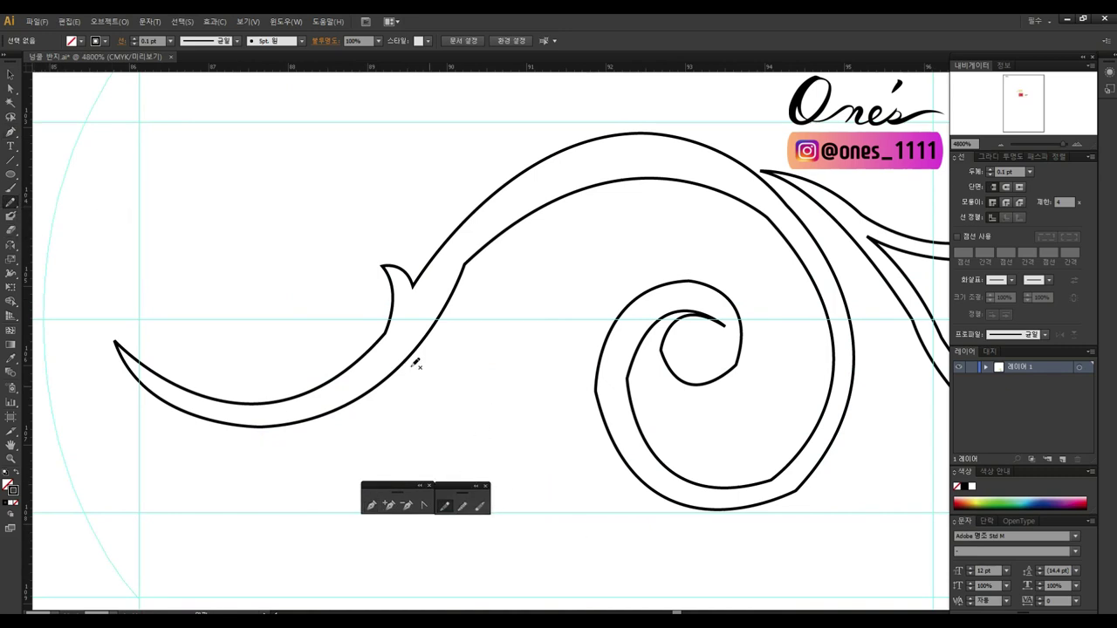
Step: Reshape the flourish's tail tip, inner curve and spiral by moving anchors and handles
left_click(116, 343)
mouse_move(116, 343)
left_mouse_down()
mouse_move(133, 484)
mouse_move(123, 450)
left_mouse_up()
left_click(274, 461)
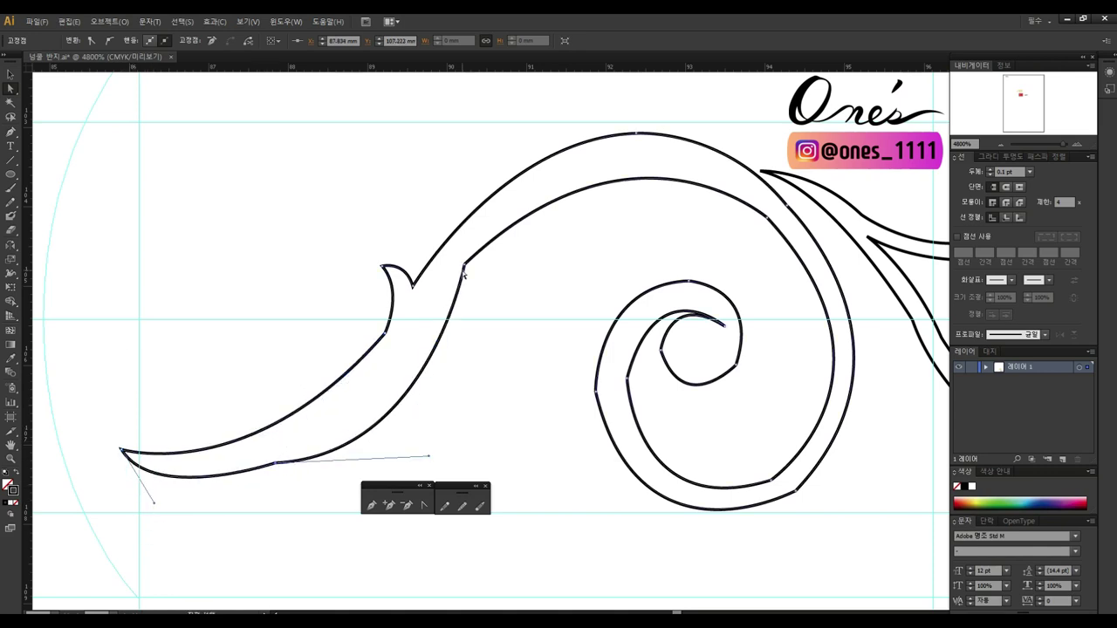
left_click_drag(465, 279, 522, 293)
left_click_drag(668, 139, 593, 171)
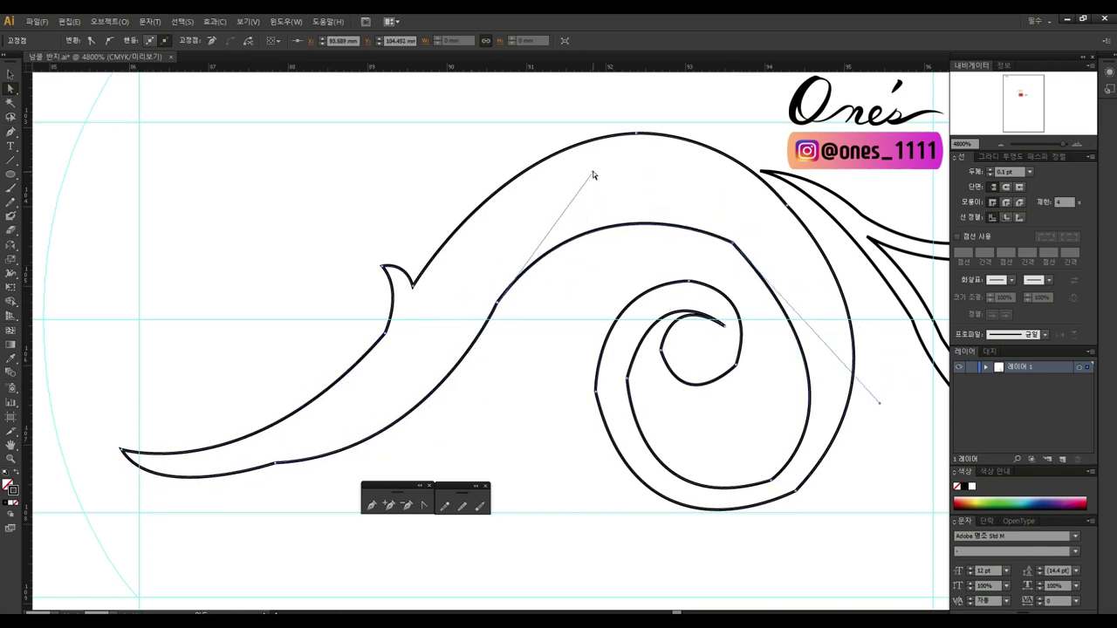
left_click(748, 444)
left_click_drag(579, 456, 569, 538)
Step: Raise the top anchor of the wave's outer curve, then reselect the wave path
scroll(638, 189, "up", 1)
scroll(638, 189, "up", 2)
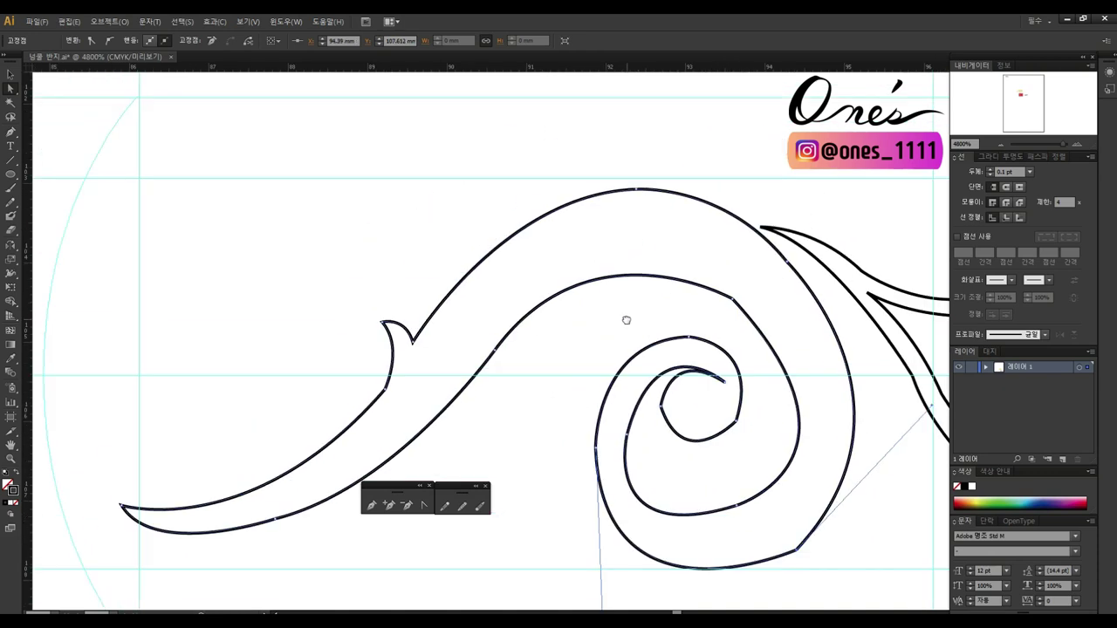
left_click(636, 190)
left_click_drag(638, 189, 644, 179)
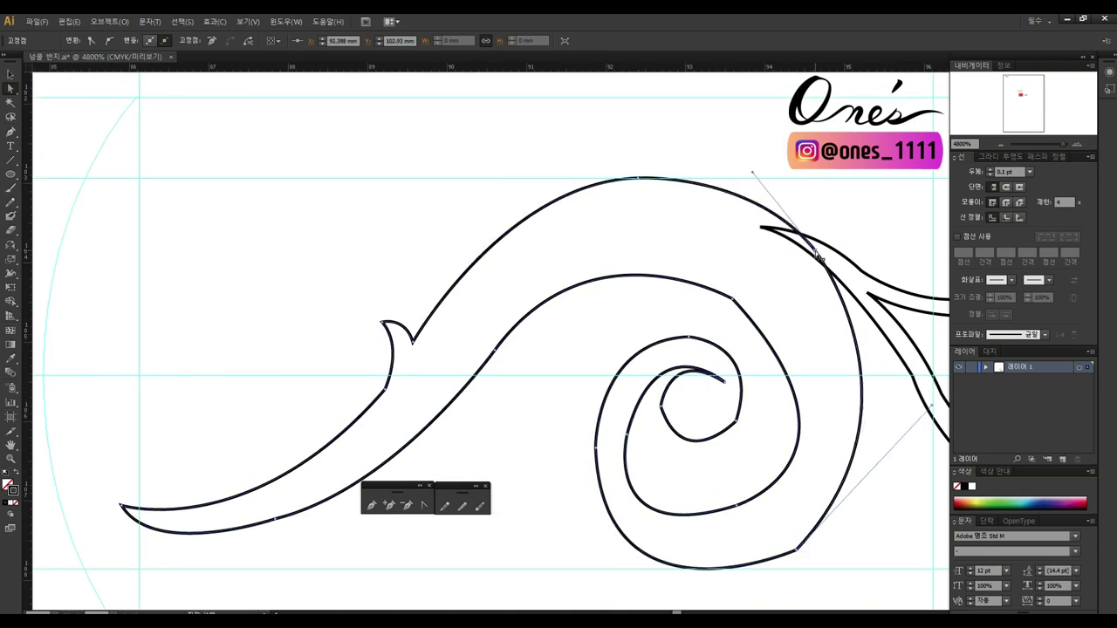
left_click(820, 217)
left_click(860, 341)
scroll(861, 342, "down", 3)
scroll(861, 341, "left", 5)
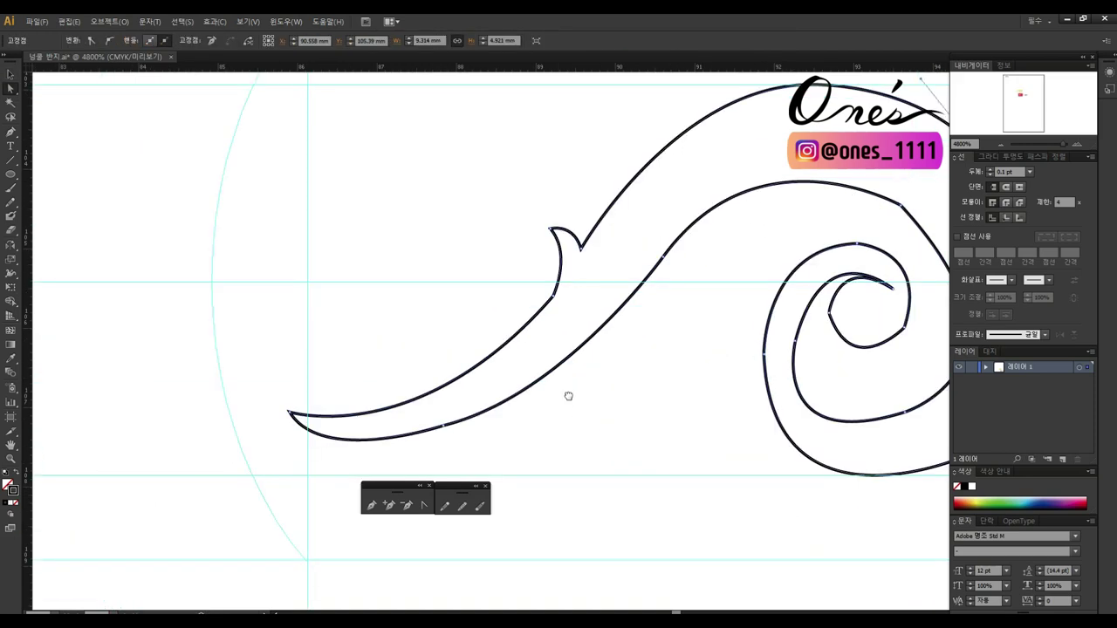
Step: Remove the spike on the upper curve using the Anchor Point, Add Anchor and Smooth tools
left_click(423, 504)
left_click(616, 224)
scroll(635, 266, "up", 1)
scroll(634, 266, "left", 4)
scroll(635, 266, "down", 1)
left_click(469, 442)
key("plus")
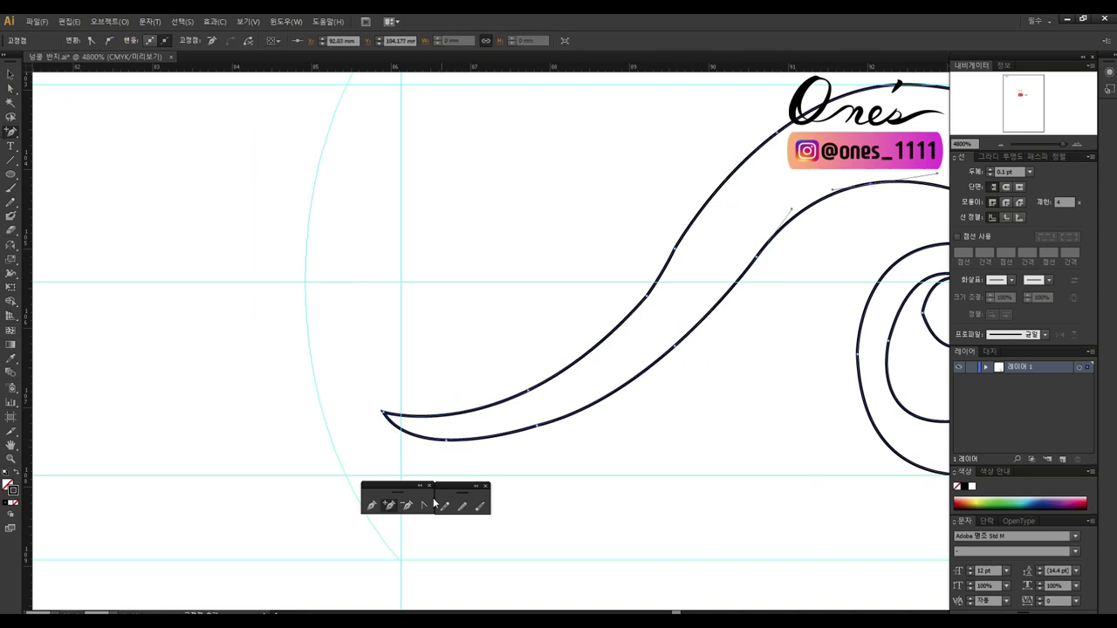
left_click(462, 506)
scroll(646, 275, "right", 5)
scroll(645, 275, "up", 1)
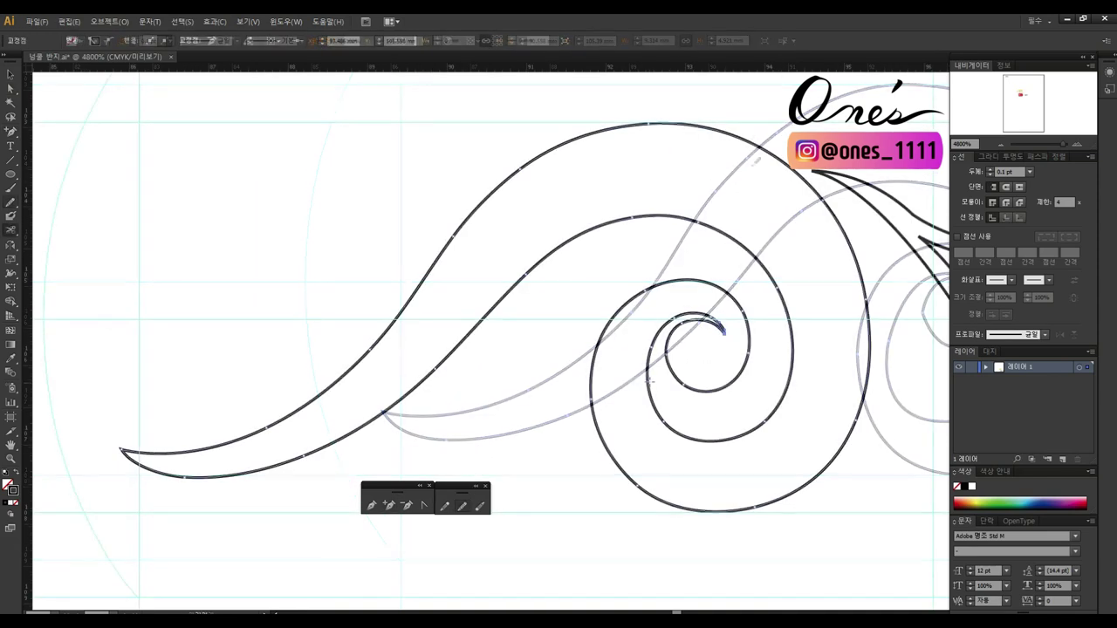
Step: Shorten the spiral's innermost curl and close the gap between its open ends
left_click(672, 373, "ctrl")
left_click(672, 372, "ctrl")
left_click_drag(672, 373, 727, 332)
key("ctrl+plus")
key("p")
left_click(613, 366)
left_click(645, 323)
Step: Reshape the curve of the inner spiral tip with the Direct Selection tool
key("a")
left_click(693, 387)
left_click_drag(738, 367, 756, 321)
left_click(741, 251)
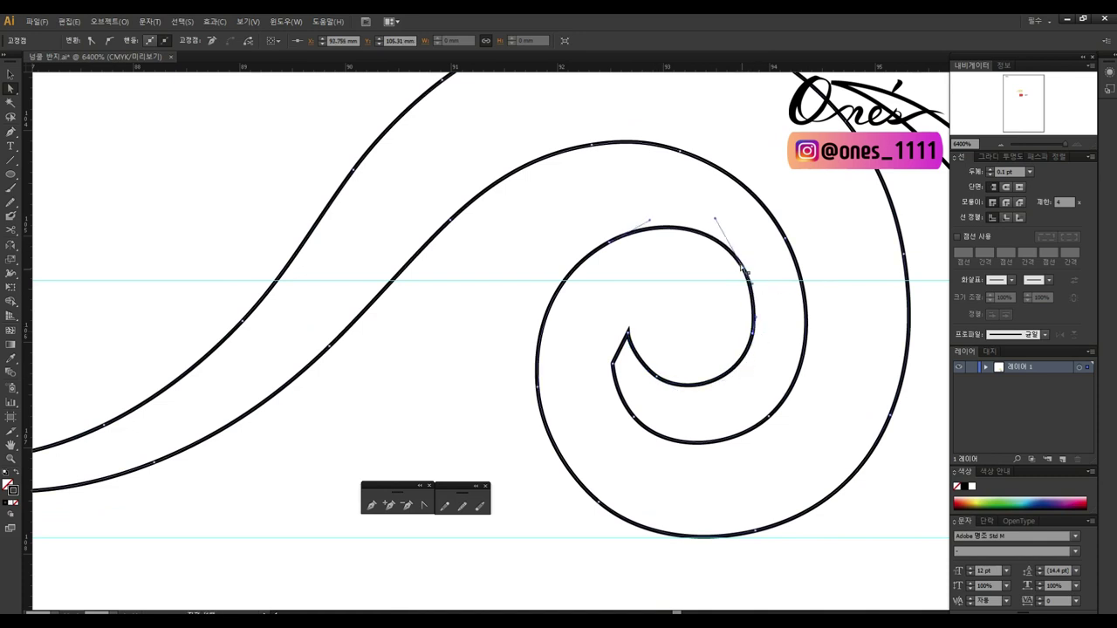
left_click(708, 217)
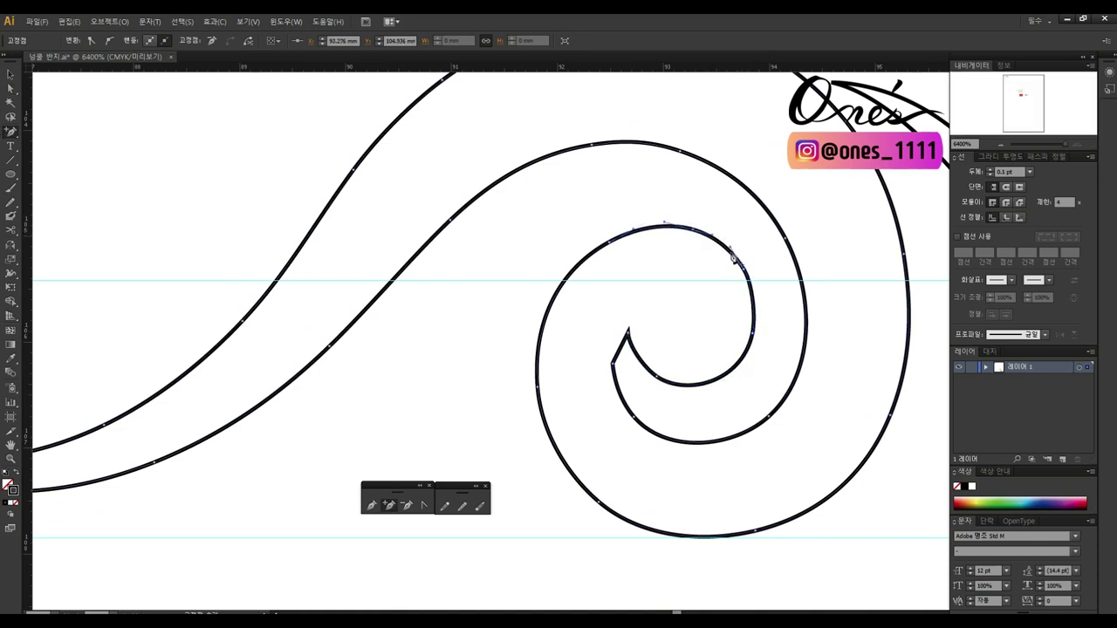
left_click(615, 365)
key("a")
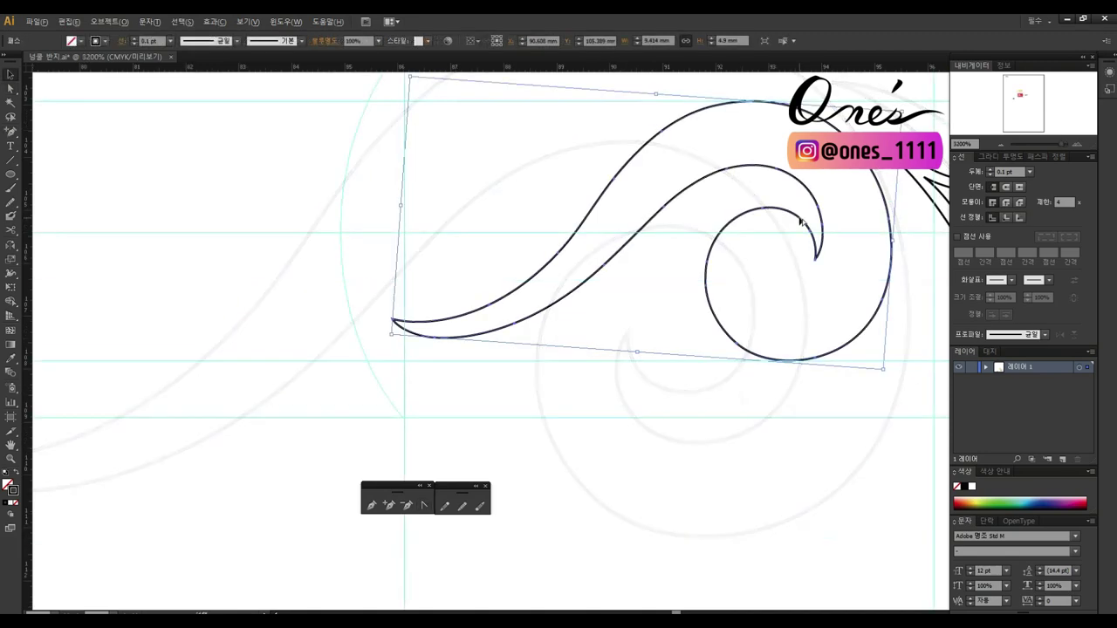
Step: Shrink, tilt and rotate a copy of the wave into a small horizontal swoosh
left_click_drag(698, 256, 638, 308)
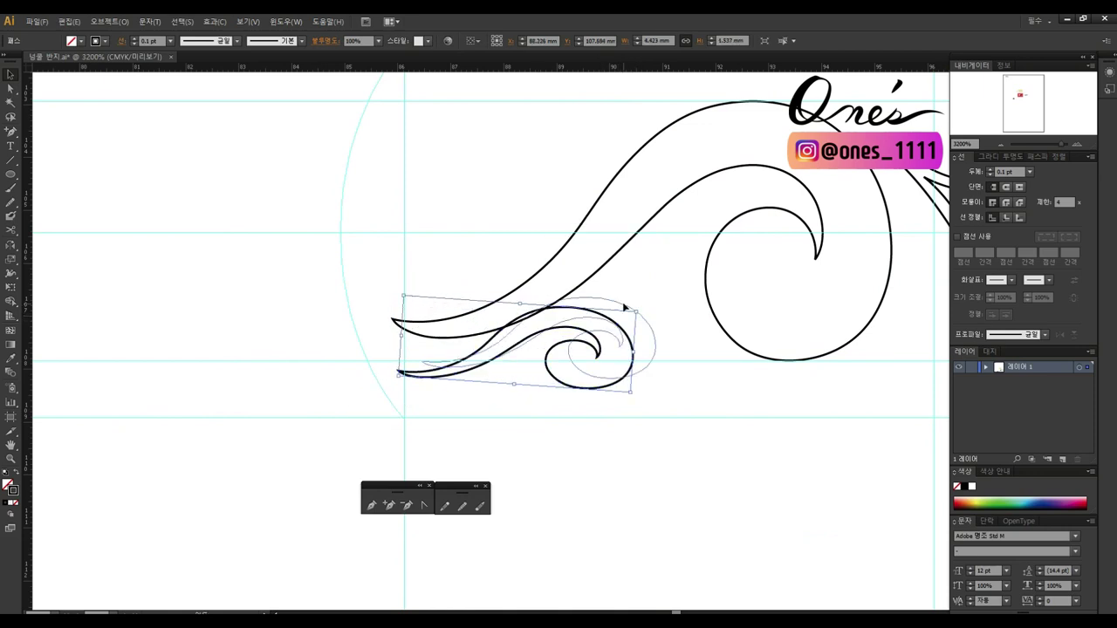
mouse_move(566, 303)
left_mouse_down()
mouse_move(673, 288)
mouse_move(657, 324)
mouse_move(722, 271)
left_mouse_up()
left_click_drag(454, 241, 462, 228)
key("ctrl+plus")
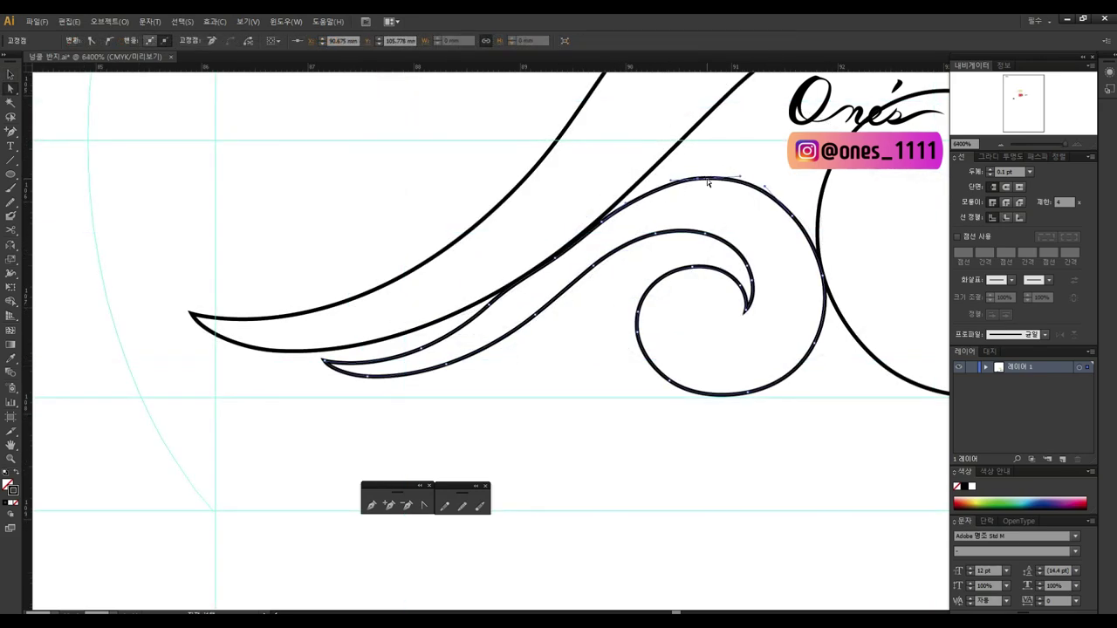
key("a")
Step: Extend the lower swoosh's left tip and bend its upper edge to hug the curve above
left_click(725, 182)
scroll(773, 219, "left", 2)
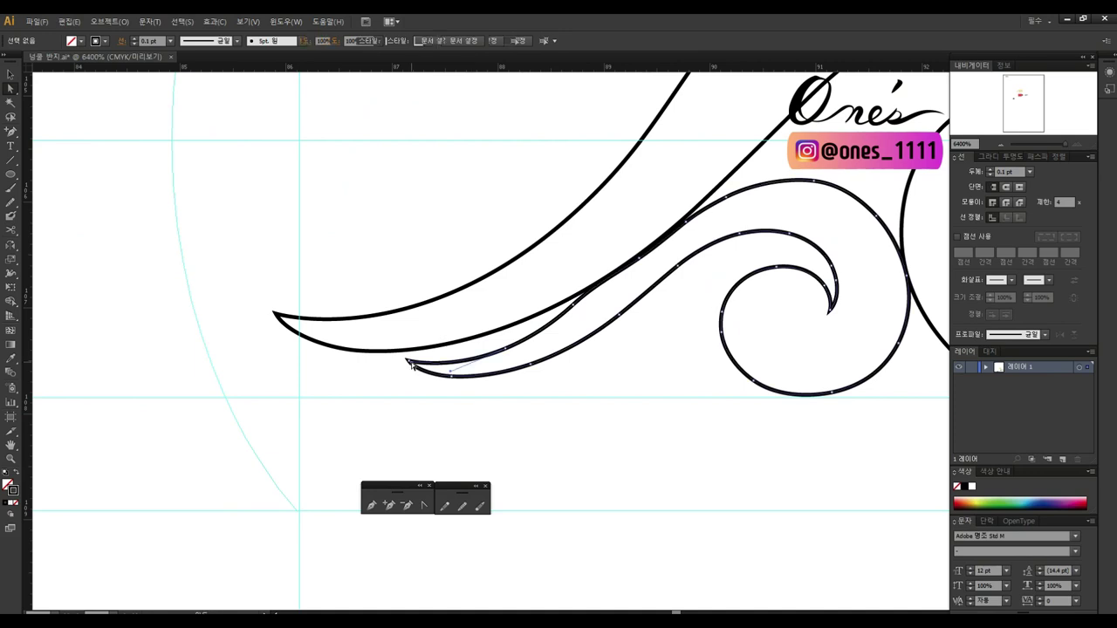
left_click(346, 355)
left_click_drag(346, 354, 493, 343)
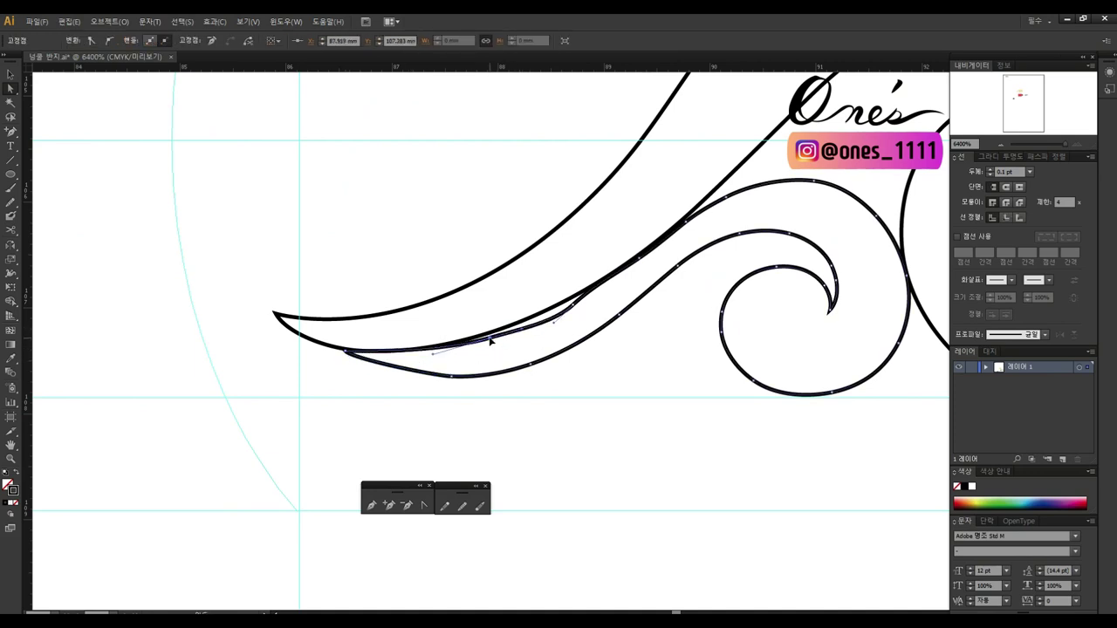
left_click_drag(574, 307, 509, 340)
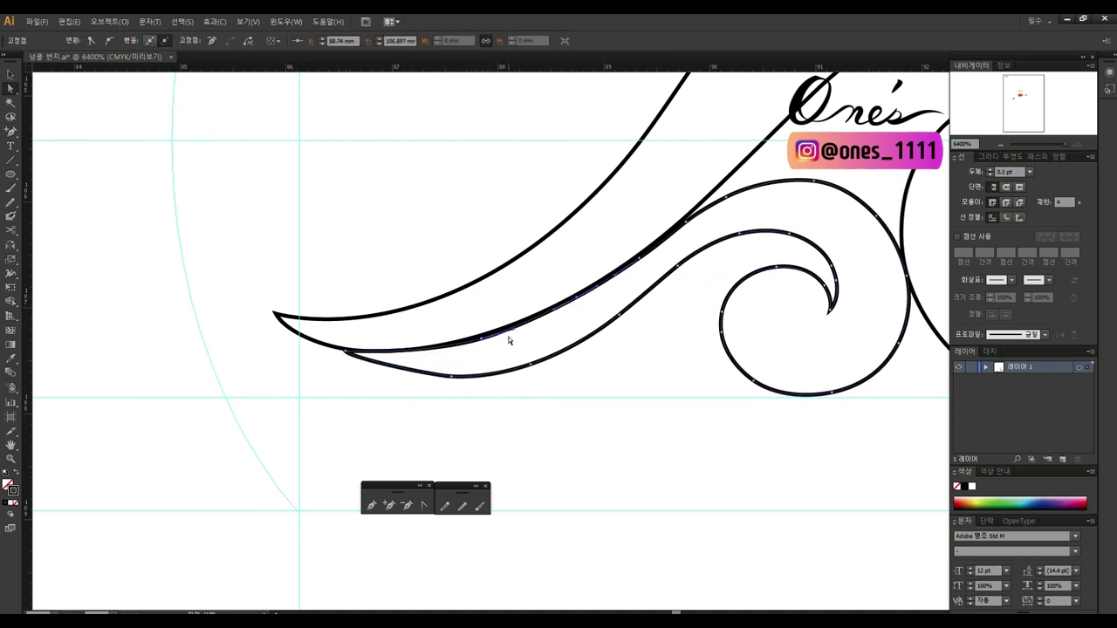
left_click(466, 434)
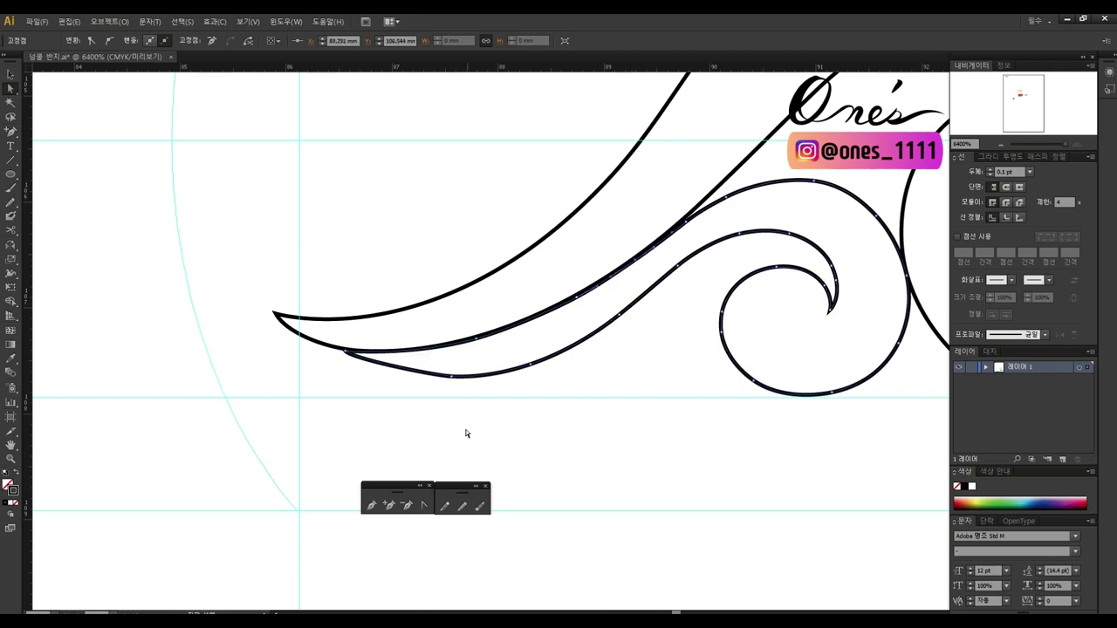
key("n")
Step: Pull the swoosh's left anchor down and left, and lower its bottom-curve anchor
left_click_drag(599, 401, 683, 400)
left_click(524, 378)
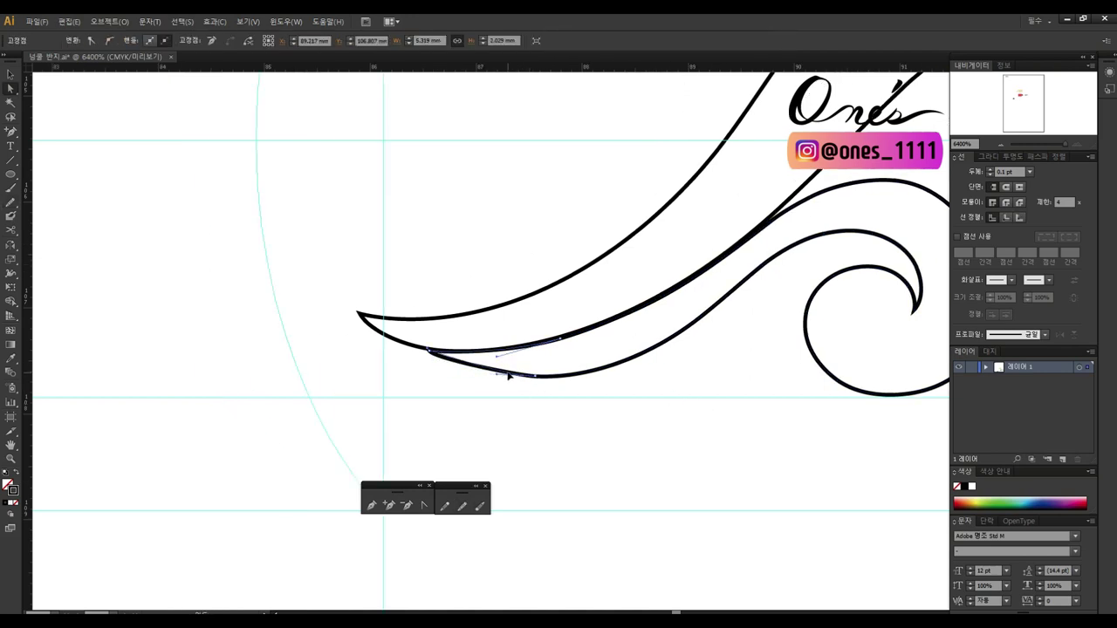
left_click(522, 377)
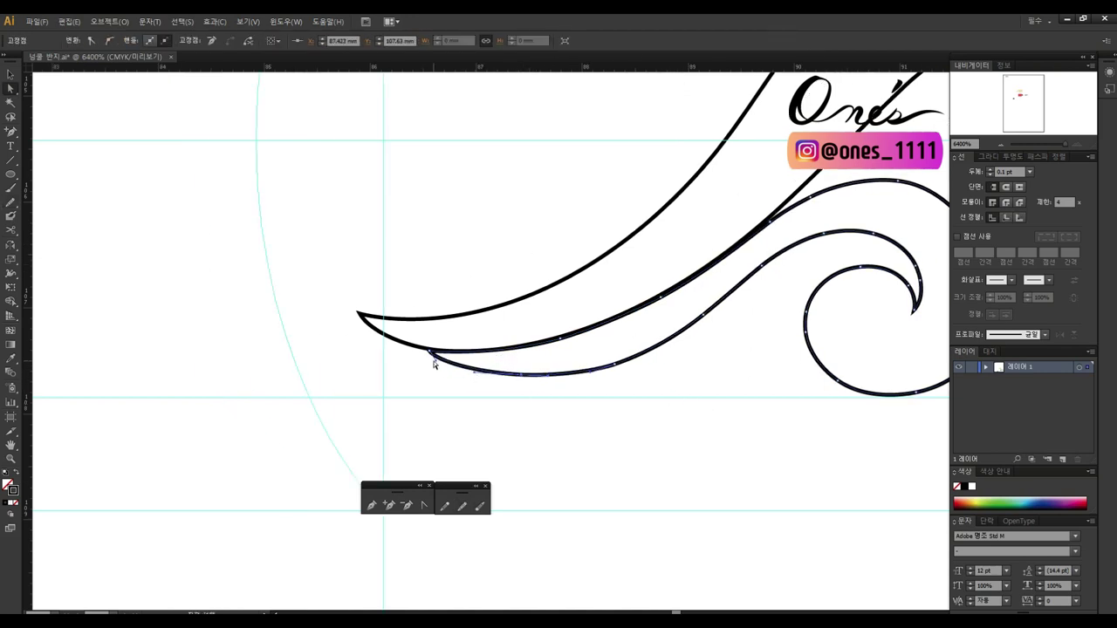
left_click_drag(522, 378, 483, 398)
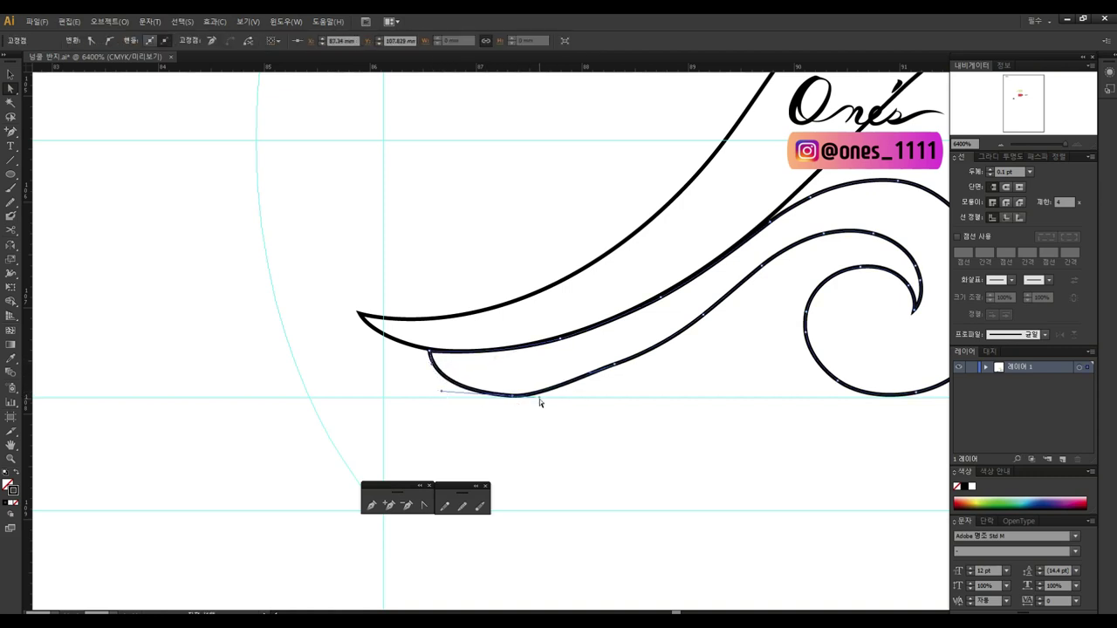
left_click_drag(617, 364, 620, 378)
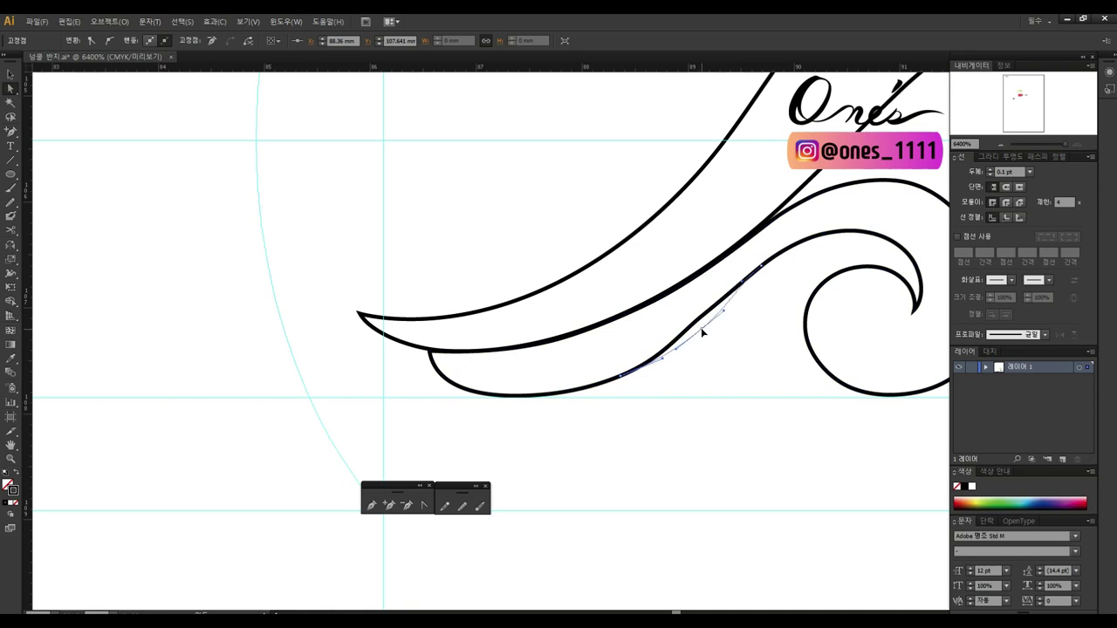
Step: Smooth the swoosh path and adjust anchors along its upper curve
left_click(833, 236)
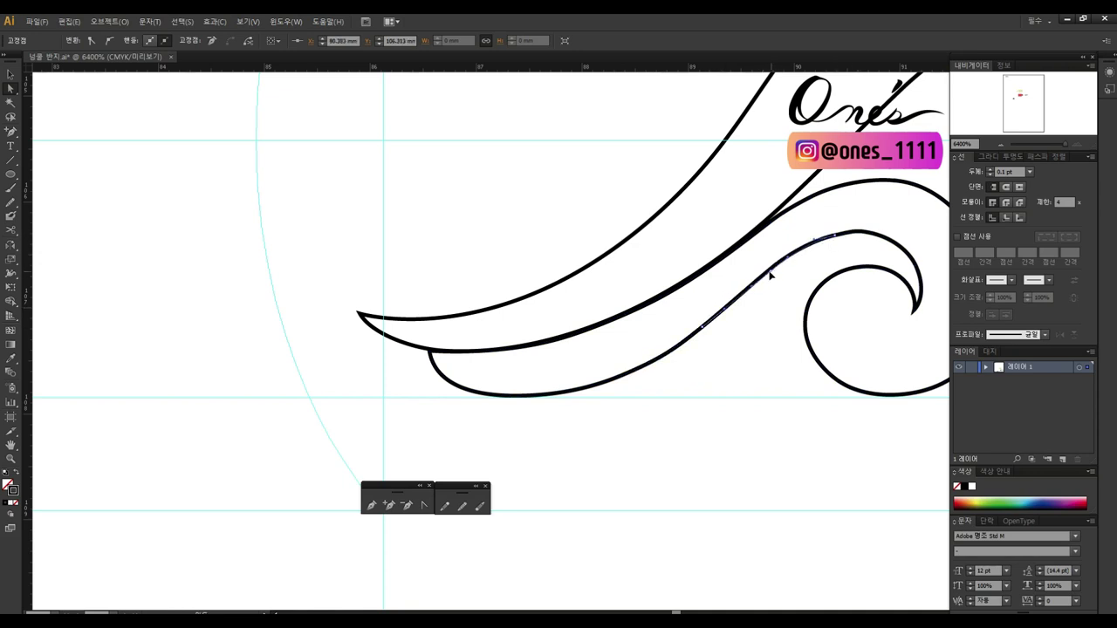
left_click(463, 505)
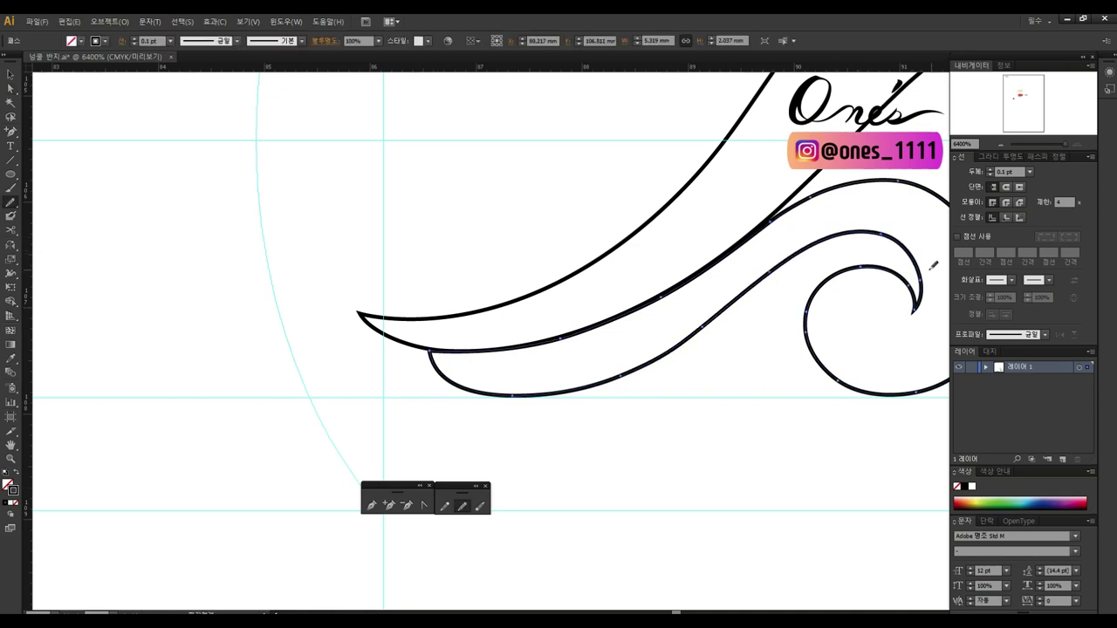
scroll(778, 261, "right", 2)
key("a")
left_click(790, 234)
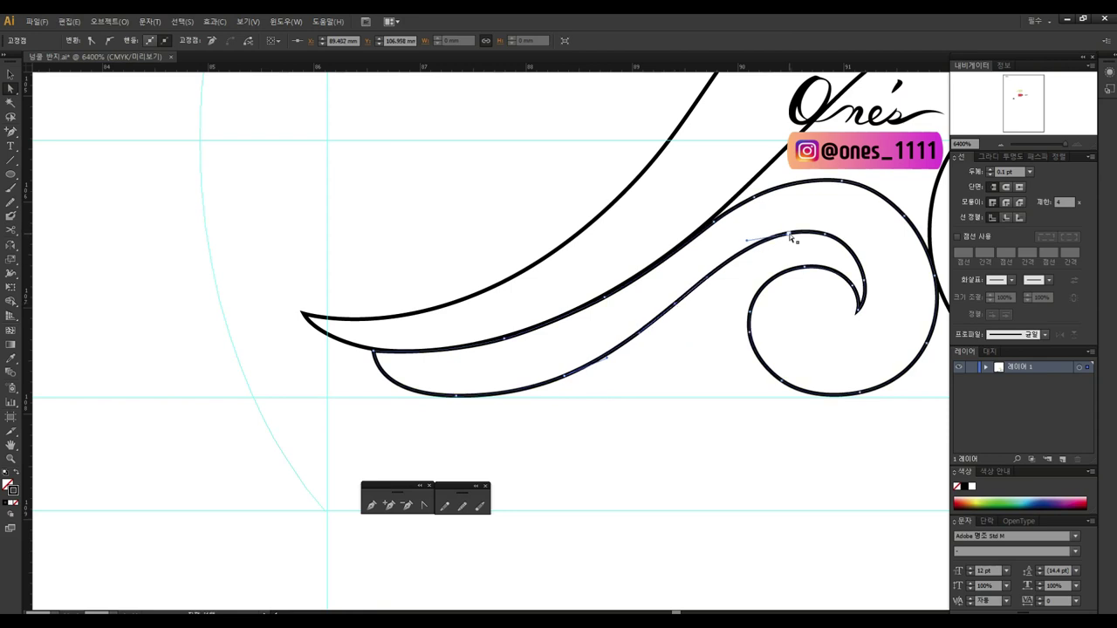
key("ctrl+minus")
key("ctrl+minus")
key("ctrl+minus")
key("ctrl+minus")
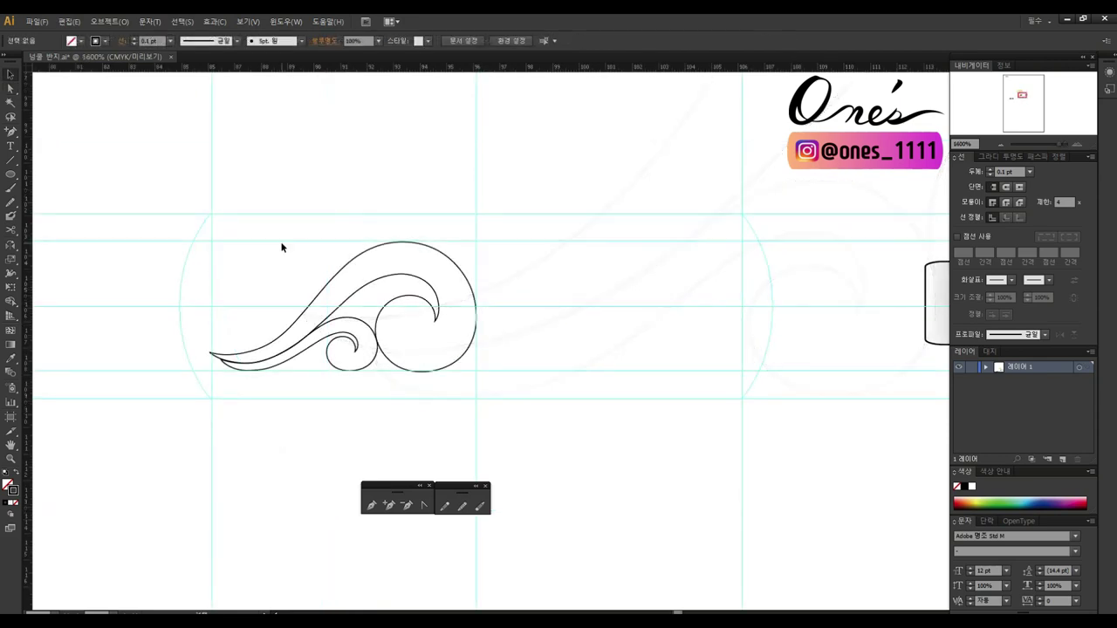
Step: Place a mirrored copy of the wave to the right of the original
left_click(391, 367, "ctrl")
mouse_move(448, 257)
left_mouse_down()
mouse_move(681, 180)
mouse_move(399, 167)
left_mouse_up()
left_click_drag(489, 200, 659, 293)
mouse_move(696, 233)
left_mouse_down()
mouse_move(741, 339)
mouse_move(649, 269)
mouse_move(649, 206)
left_mouse_up()
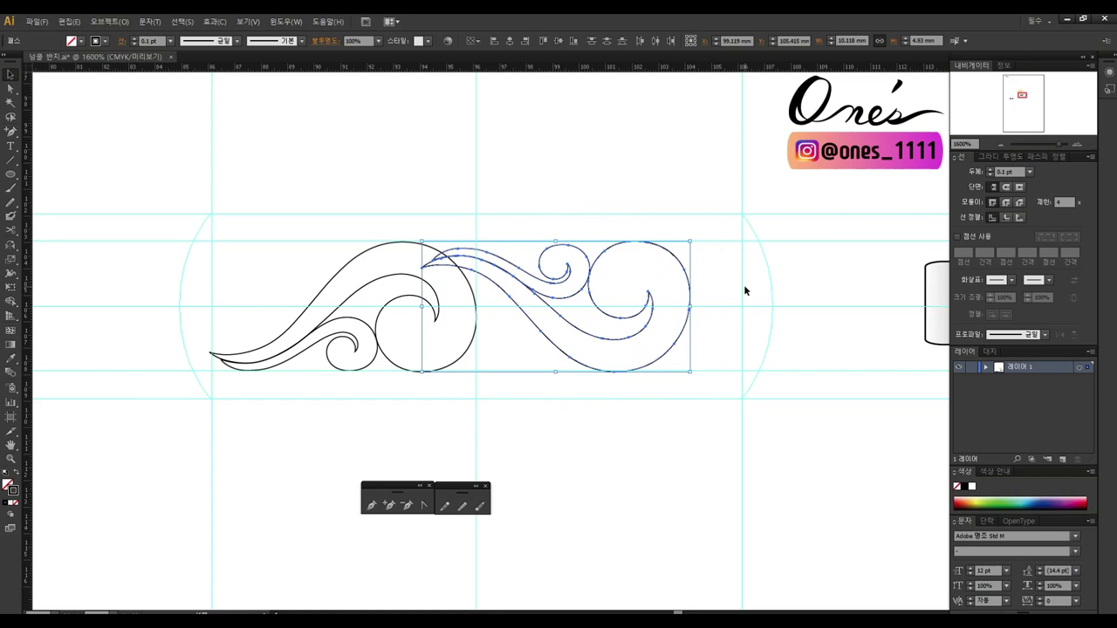
Step: Reshape the segment joining the two waves at their meeting anchor
key("ctrl+plus")
key("ctrl+plus")
key("ctrl+plus")
key("a")
left_click(708, 245)
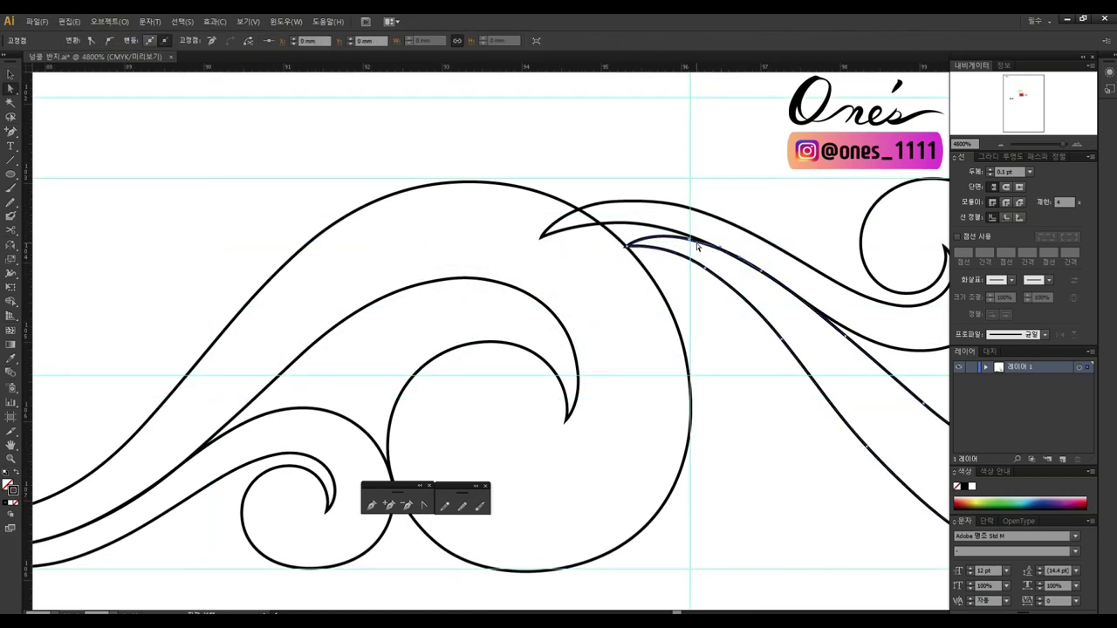
left_click(662, 236)
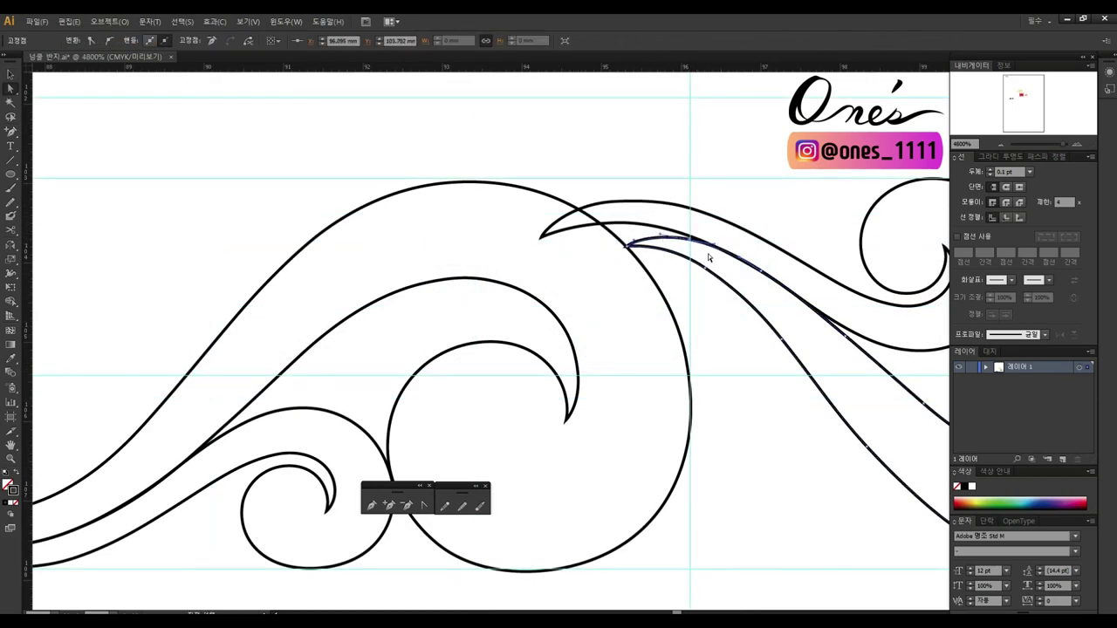
left_click_drag(707, 255, 744, 289)
Step: Curve the upper arc of the right wave's tip
left_click_drag(842, 335, 689, 297)
left_click(530, 263)
mouse_move(491, 216)
left_mouse_down()
mouse_move(529, 272)
mouse_move(515, 266)
left_mouse_up()
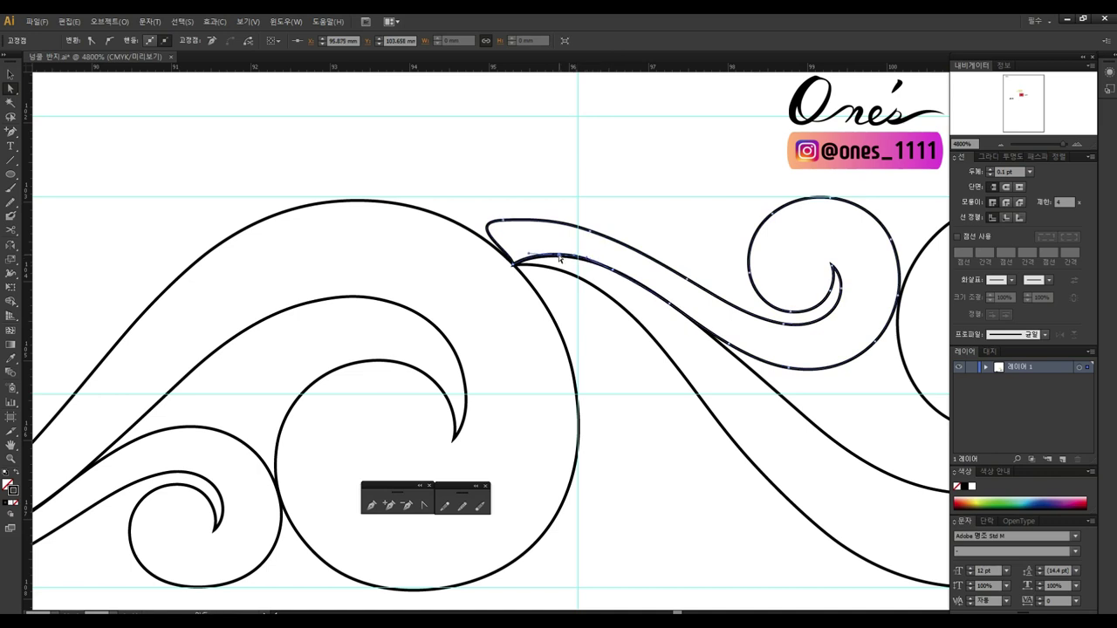
mouse_move(516, 268)
left_mouse_down()
mouse_move(570, 304)
mouse_move(546, 271)
mouse_move(585, 238)
left_mouse_up()
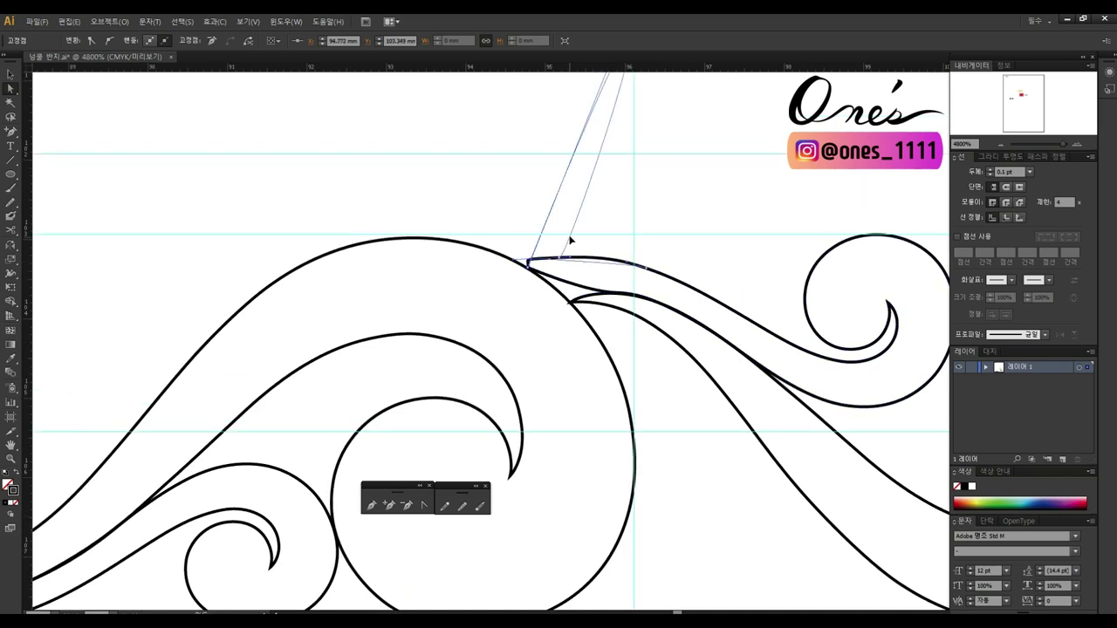
left_click_drag(594, 238, 680, 271)
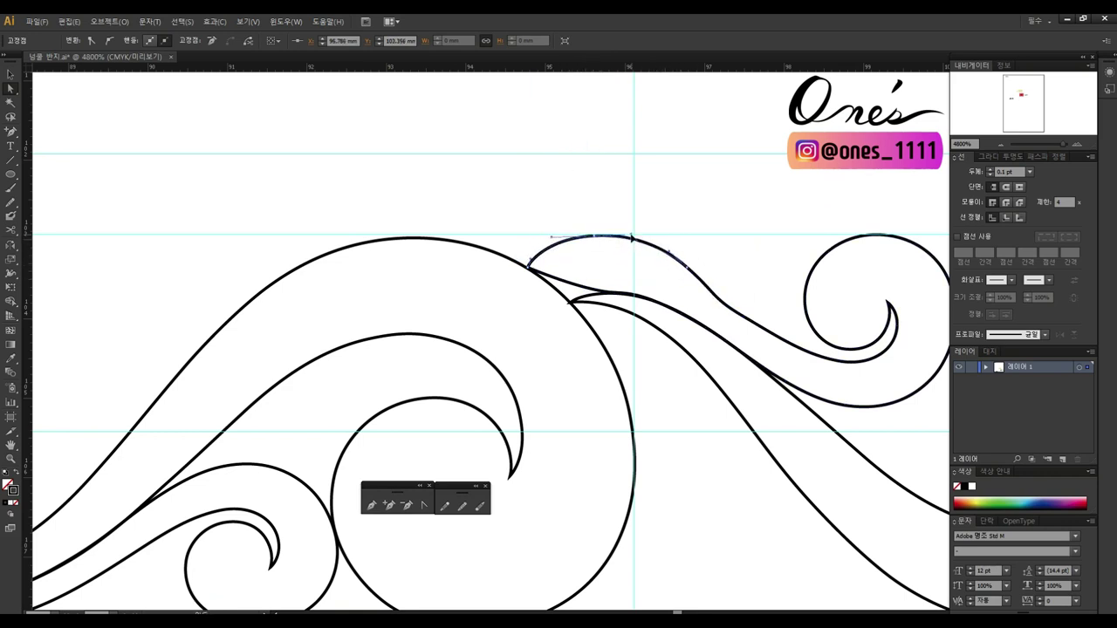
Step: Nudge the right wave's lower curve down-right and reshape the upper wave tip
left_click(729, 304)
left_click_drag(728, 304, 771, 334)
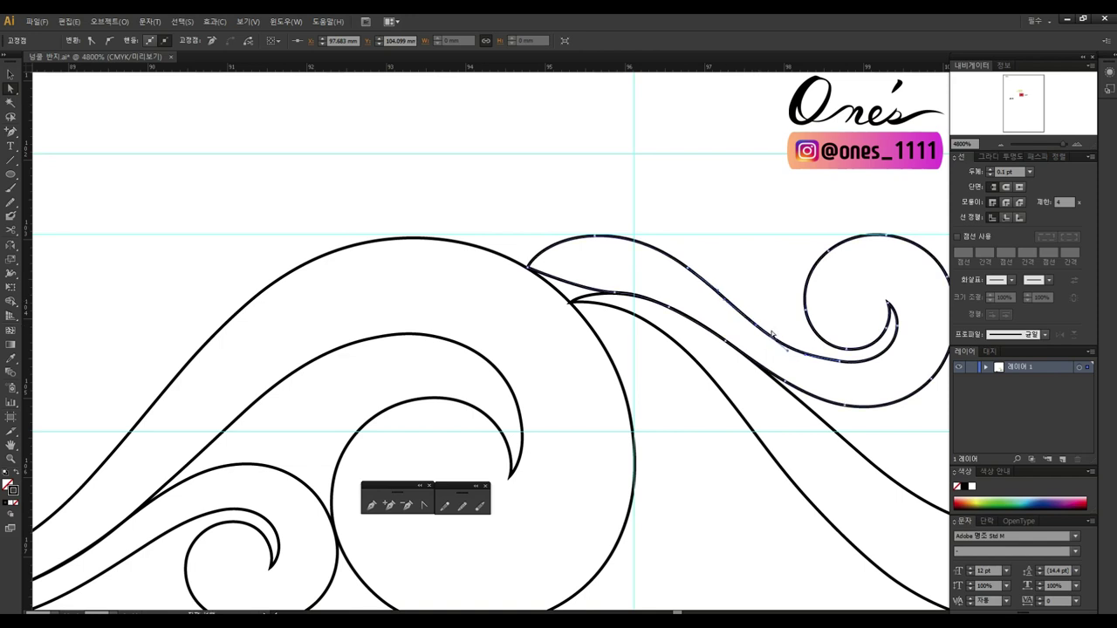
left_click(833, 362)
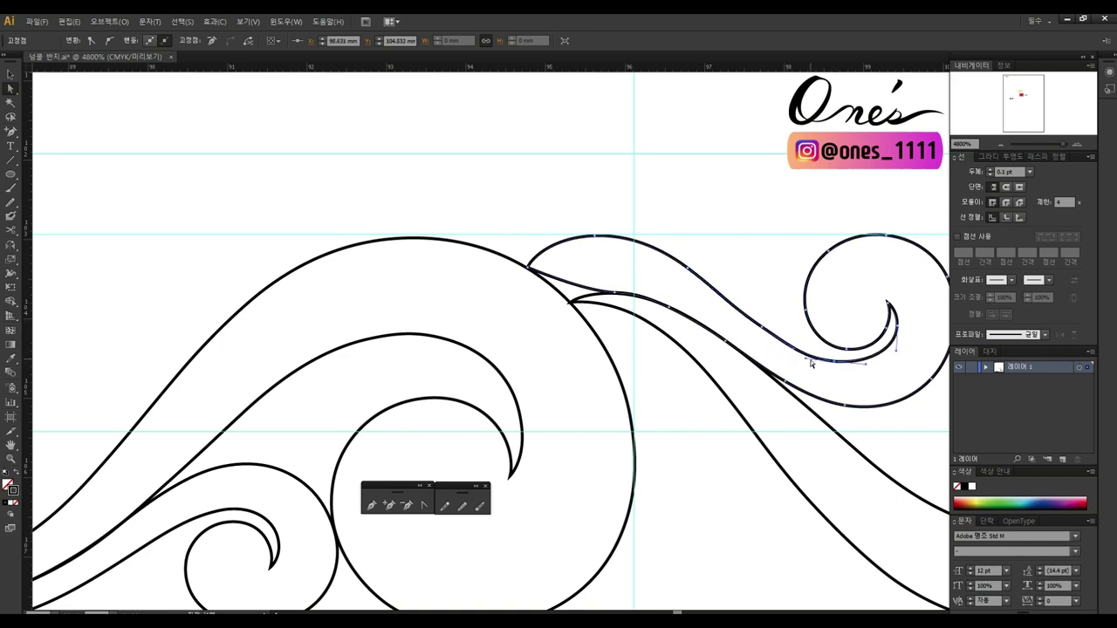
left_click_drag(663, 296, 626, 259)
left_click(548, 227)
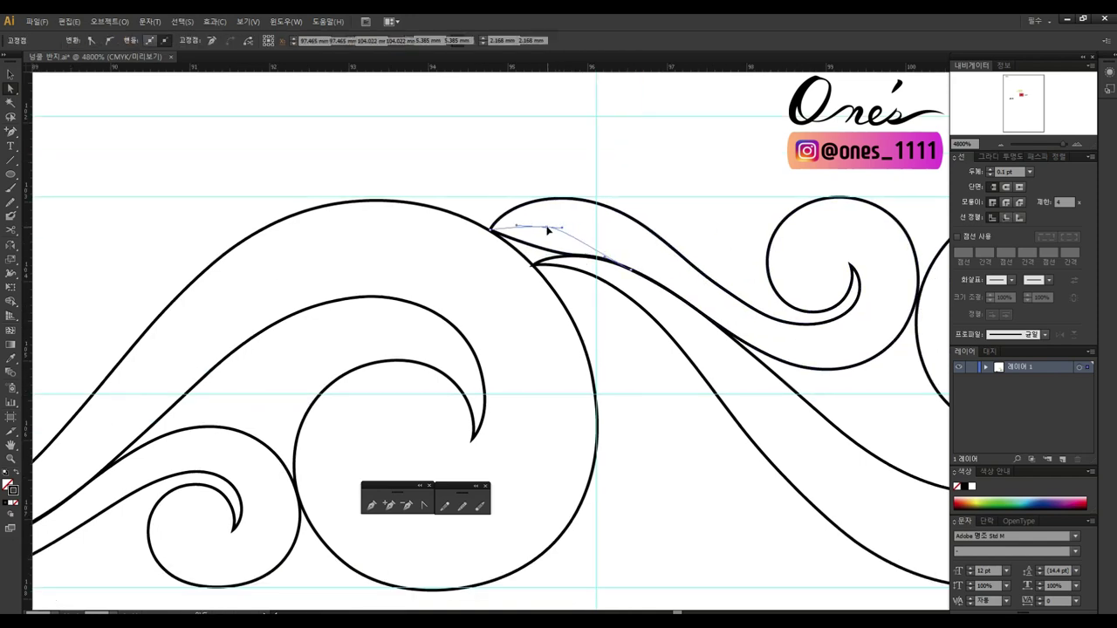
left_click_drag(548, 228, 575, 231)
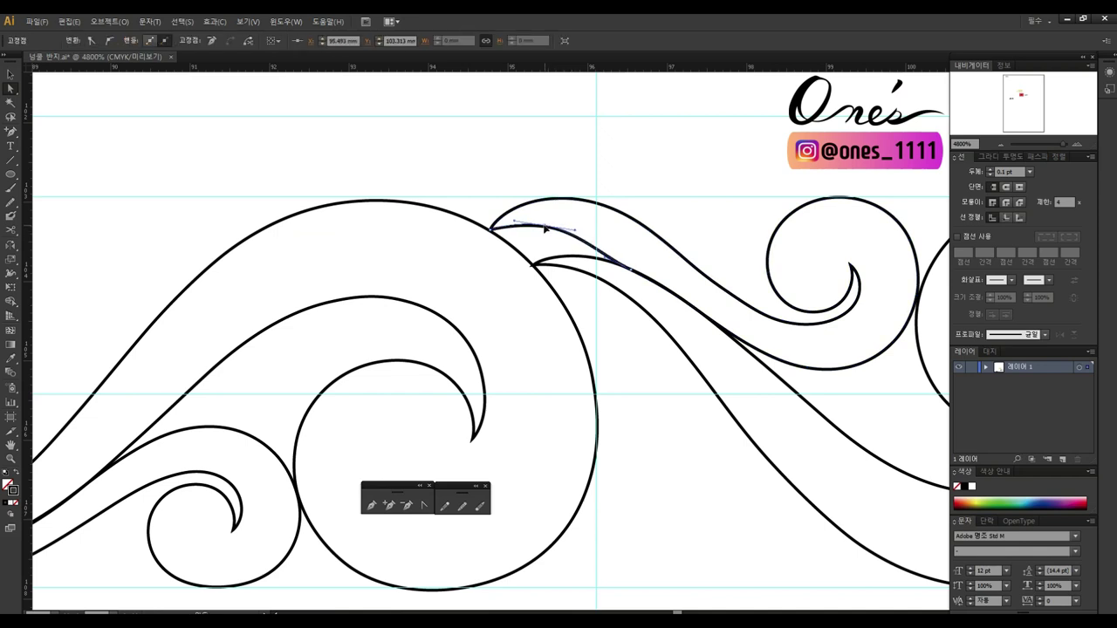
Step: Select anchors on the upper wave path and the long strand
left_click(693, 313)
left_click(717, 340)
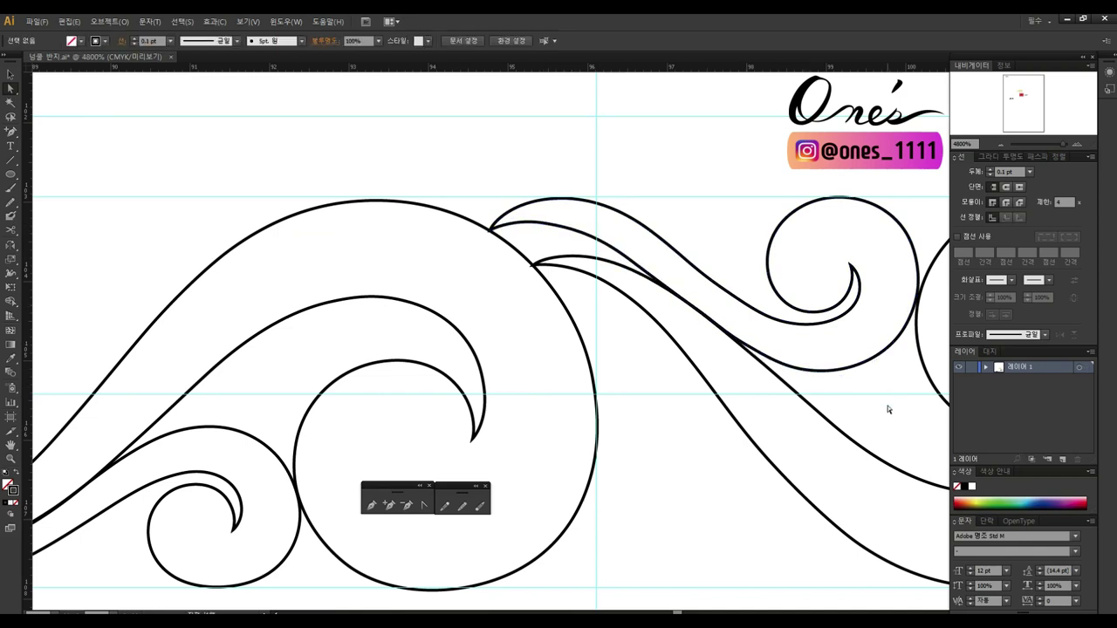
scroll(885, 406, "left", 3)
left_click(686, 274)
Step: Drag the long strand's curve in three passes so its lower part sweeps smoothly down
mouse_move(668, 234)
left_mouse_down()
mouse_move(742, 281)
mouse_move(734, 271)
left_mouse_up()
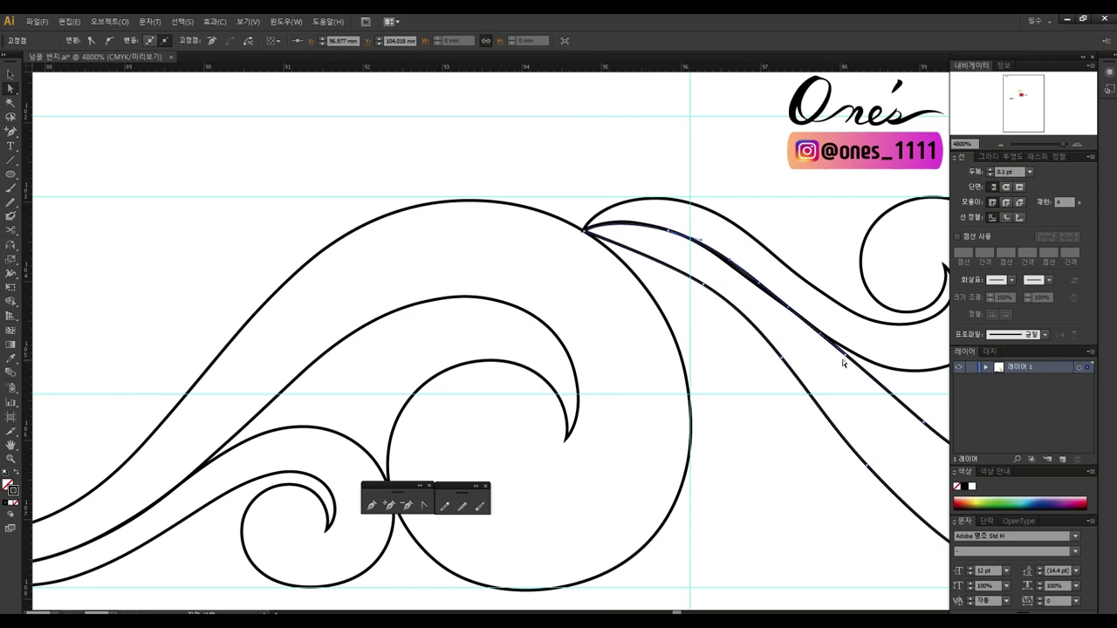
left_click_drag(706, 290, 673, 262)
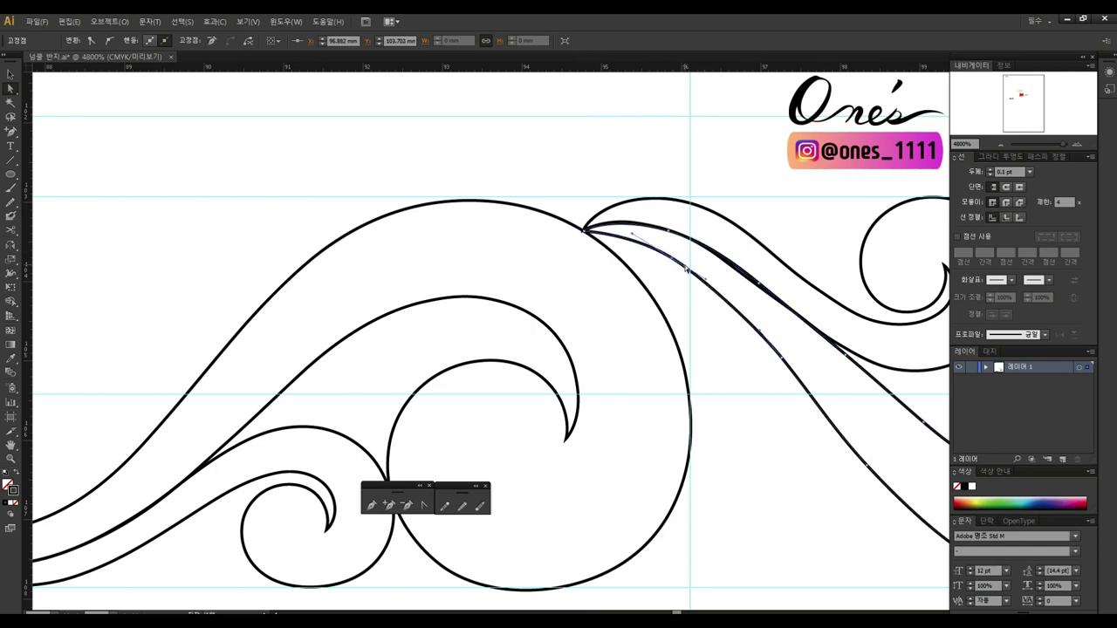
mouse_move(662, 255)
left_mouse_down()
mouse_move(725, 380)
mouse_move(715, 426)
mouse_move(703, 288)
left_mouse_up()
Step: Shrink the swirl to about three-quarters size and place a copy at the flourish's left tip
scroll(750, 455, "down", 3)
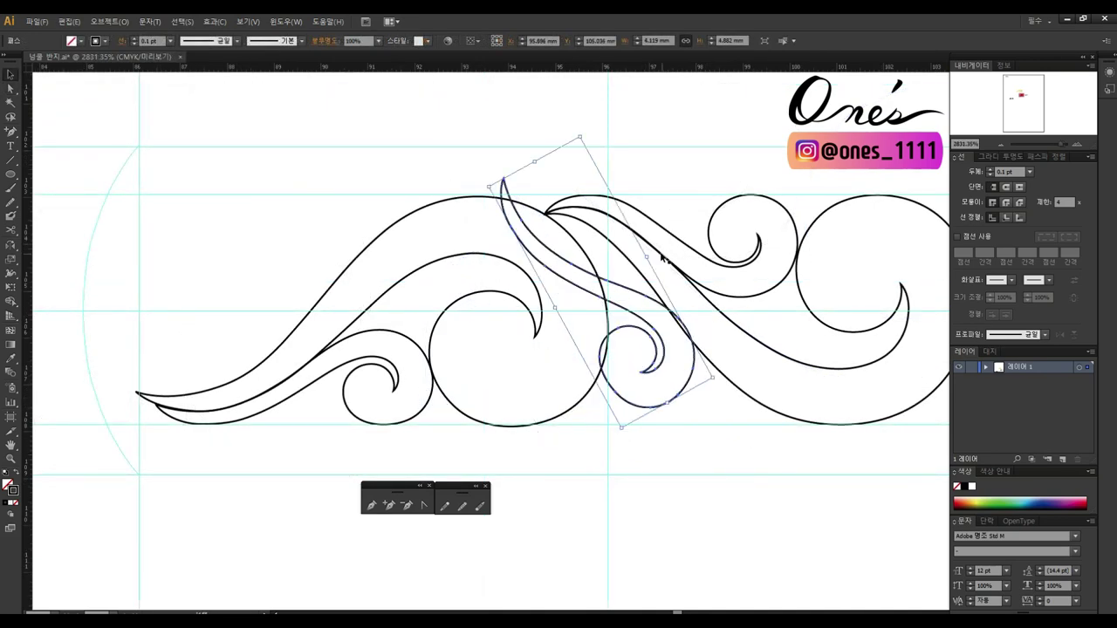
left_click_drag(579, 156, 585, 189)
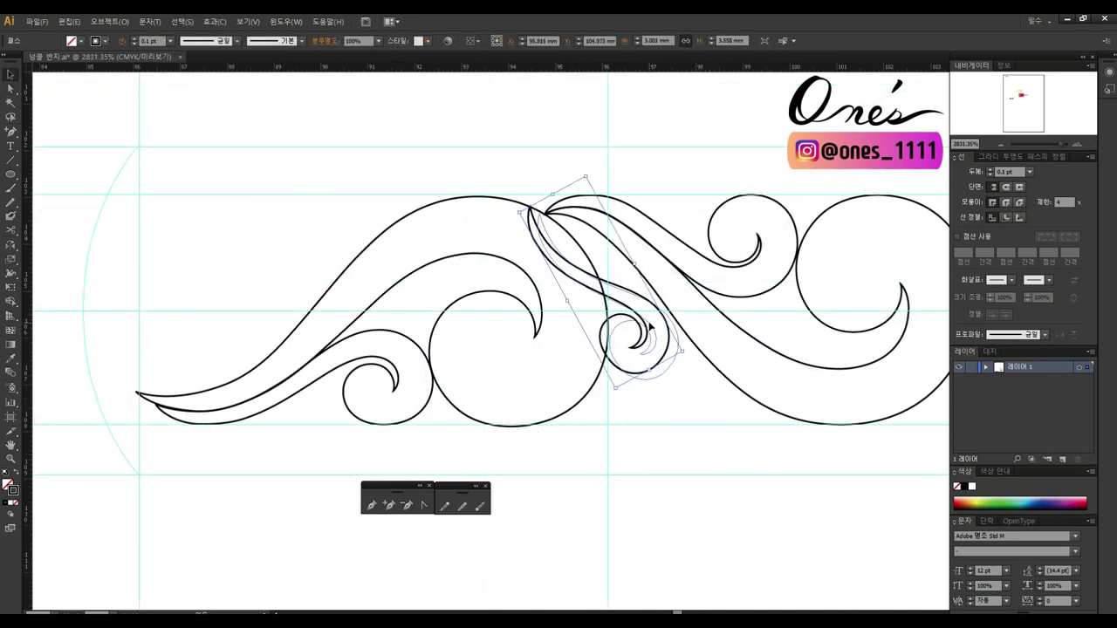
scroll(651, 323, "down", 1)
mouse_move(768, 332)
left_mouse_down()
mouse_move(813, 200)
mouse_move(453, 262)
mouse_move(451, 219)
left_mouse_up()
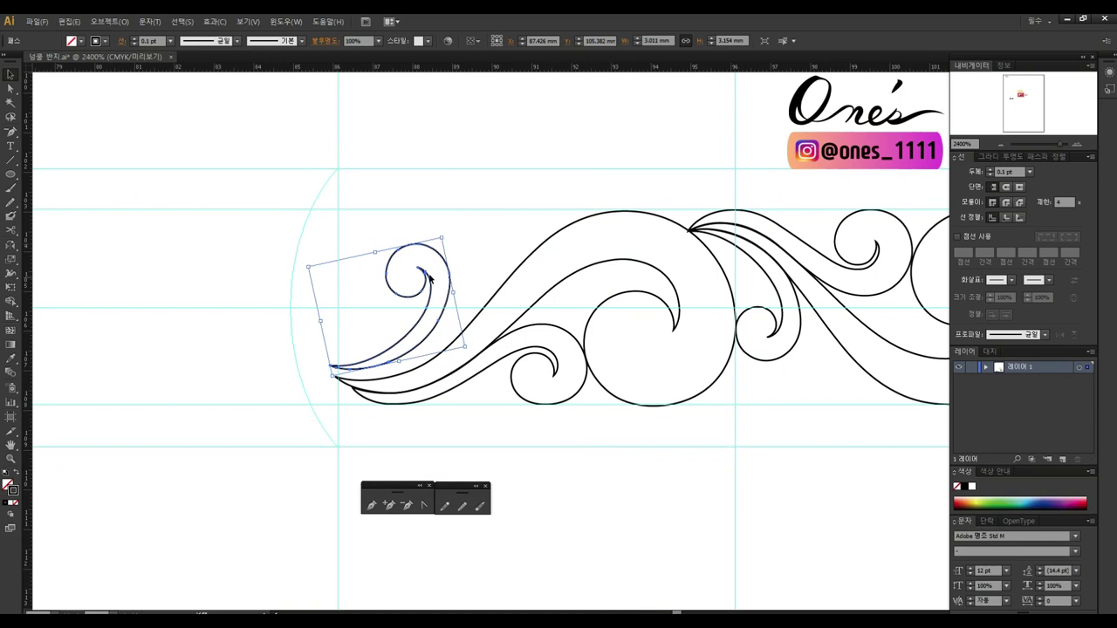
left_click_drag(458, 274, 467, 286)
key("ctrl+shift+a")
scroll(511, 237, "down", 1)
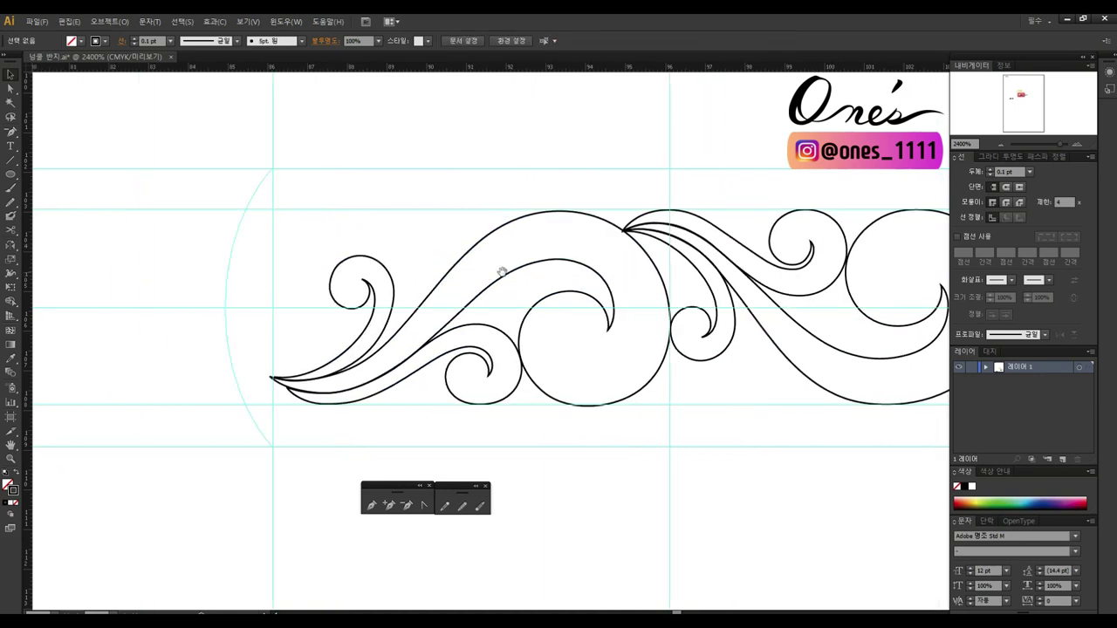
Step: Copy the swirl group to the flourish's left end and deselect it
scroll(481, 270, "up", 1)
left_click_drag(903, 318, 225, 318)
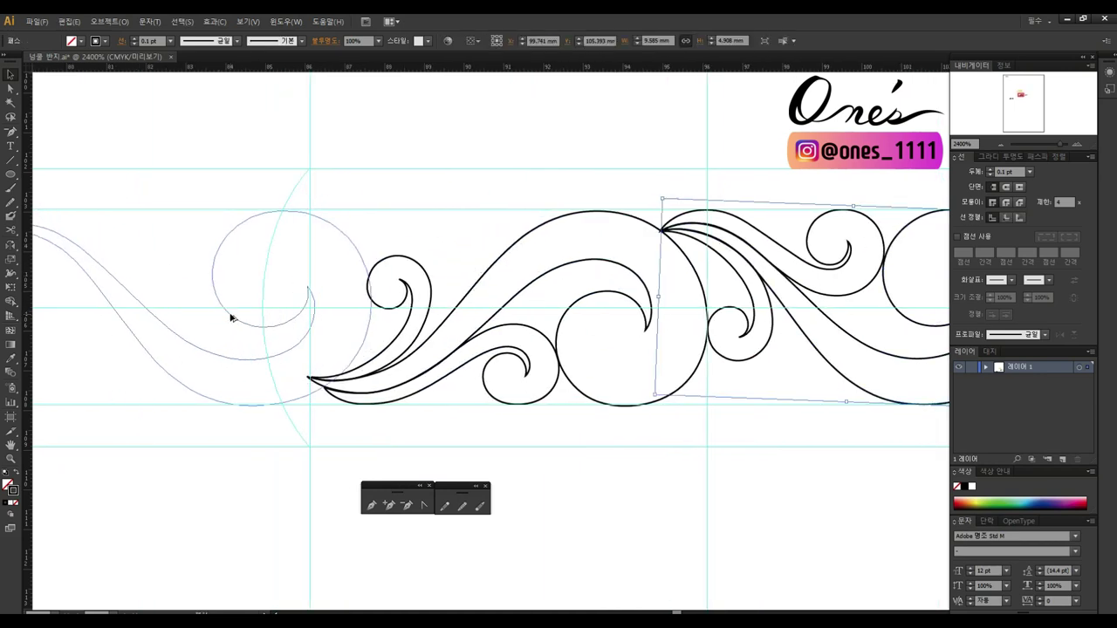
left_click_drag(225, 319, 226, 320)
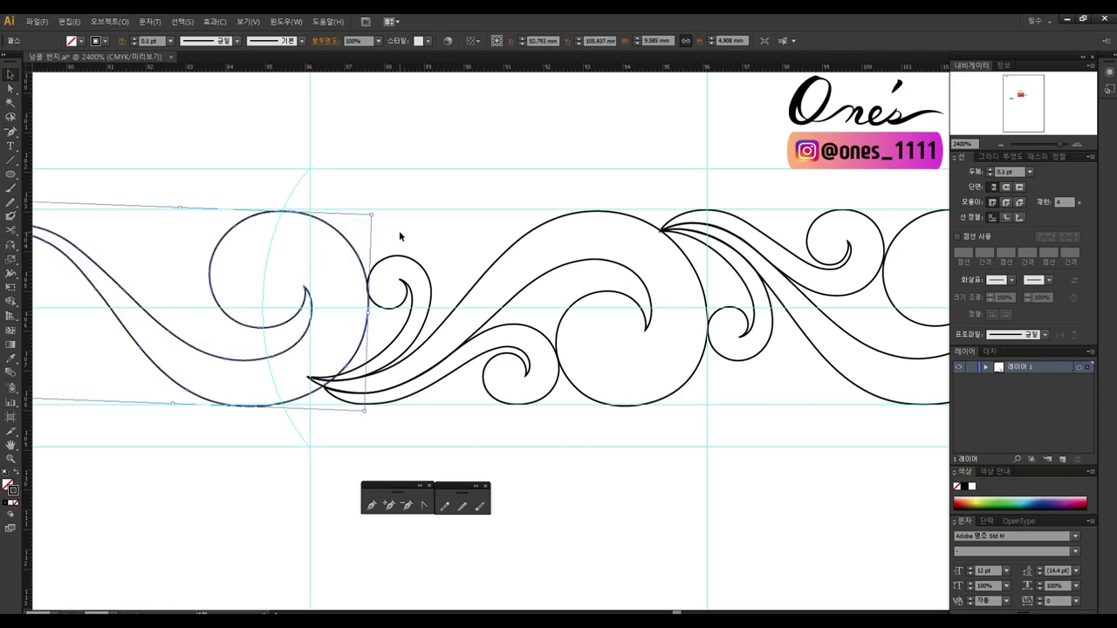
key("ctrl+shift+a")
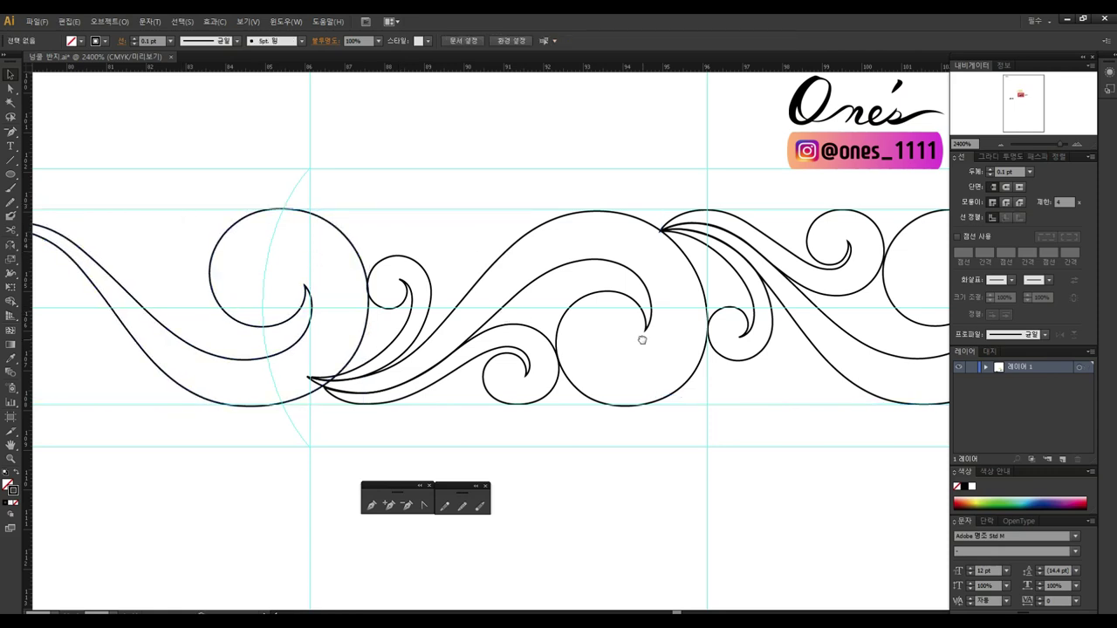
Step: Copy the left swirl group across to the flourish's right end
left_click_drag(643, 337, 557, 341)
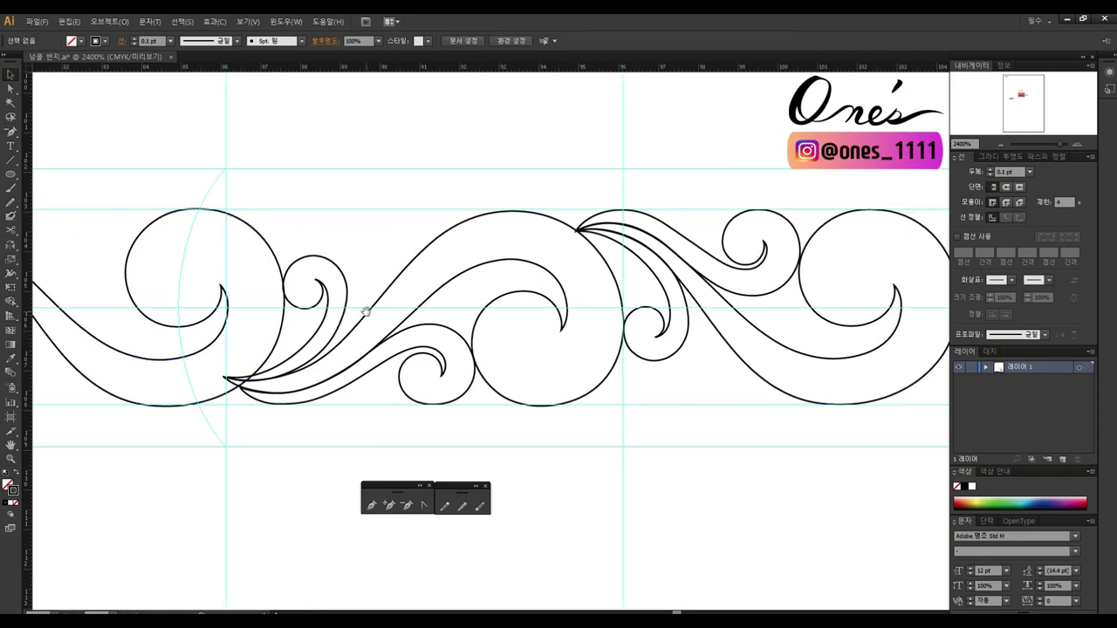
left_click_drag(365, 311, 522, 299)
scroll(650, 297, "right", 6)
scroll(623, 299, "left", 1)
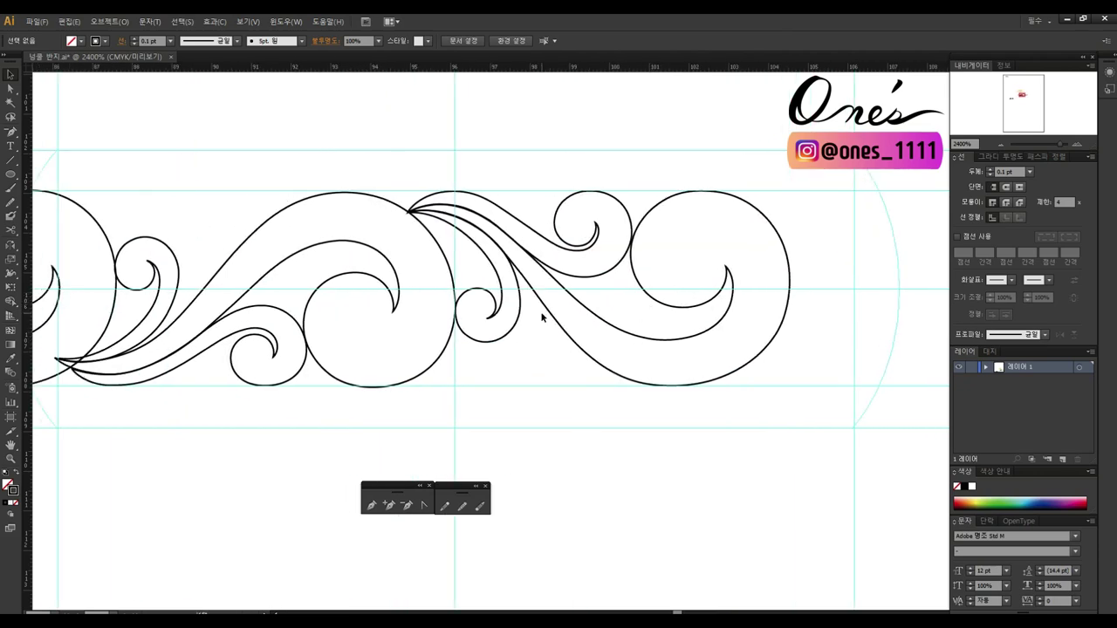
left_click_drag(256, 307, 866, 291)
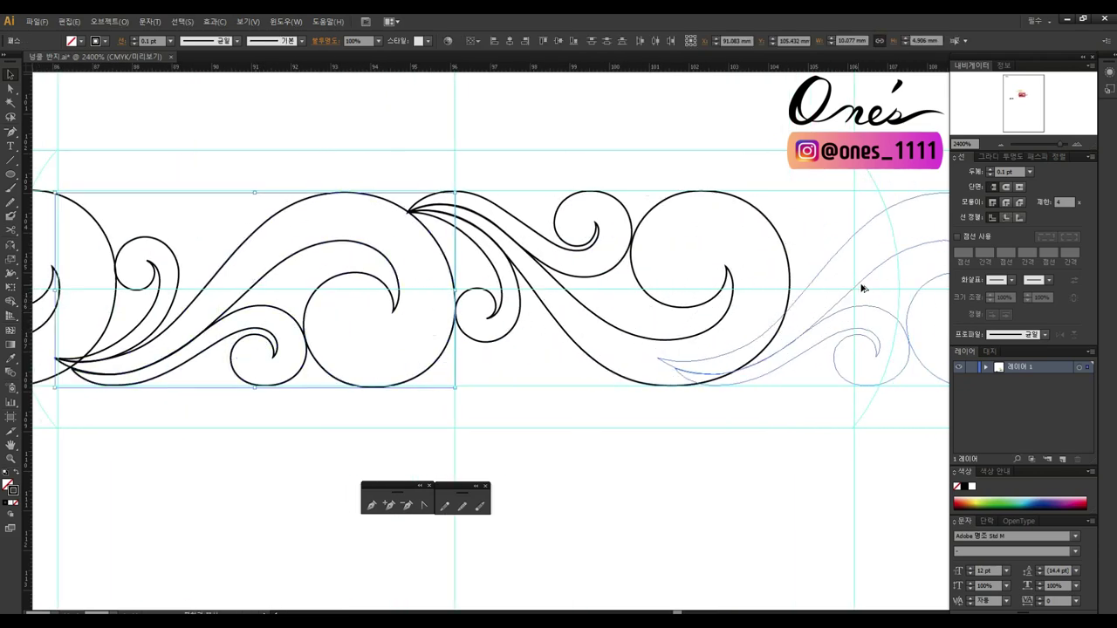
Step: Make the right-end swirl group narrower
left_click(700, 211)
scroll(700, 211, "right", 3)
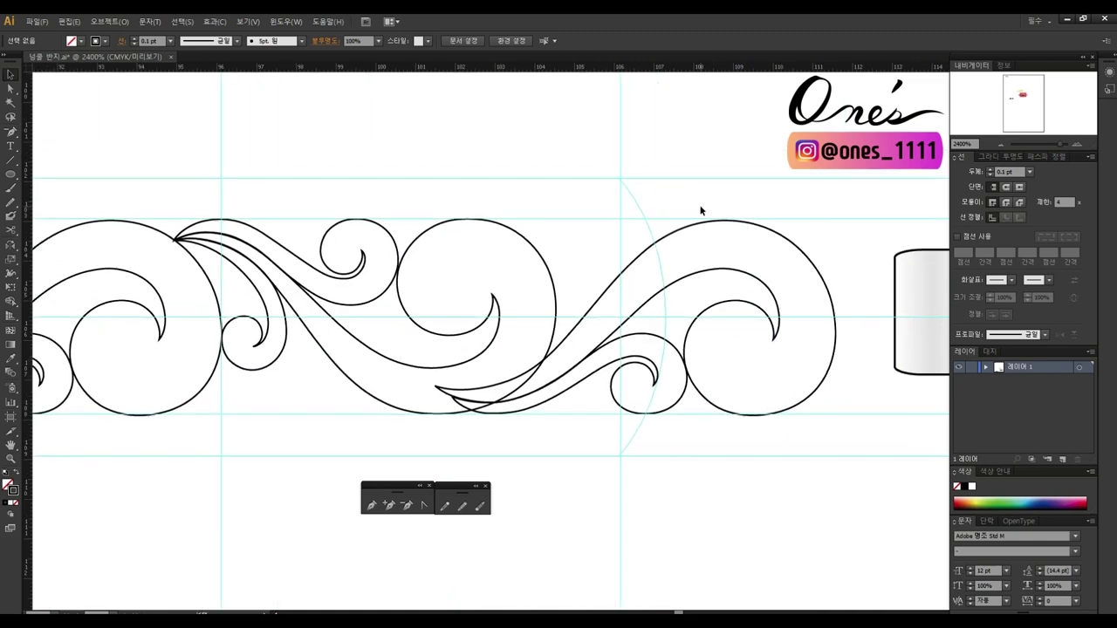
left_click(835, 317)
mouse_move(836, 317)
left_mouse_down()
mouse_move(736, 307)
mouse_move(746, 308)
left_mouse_up()
left_click(601, 457)
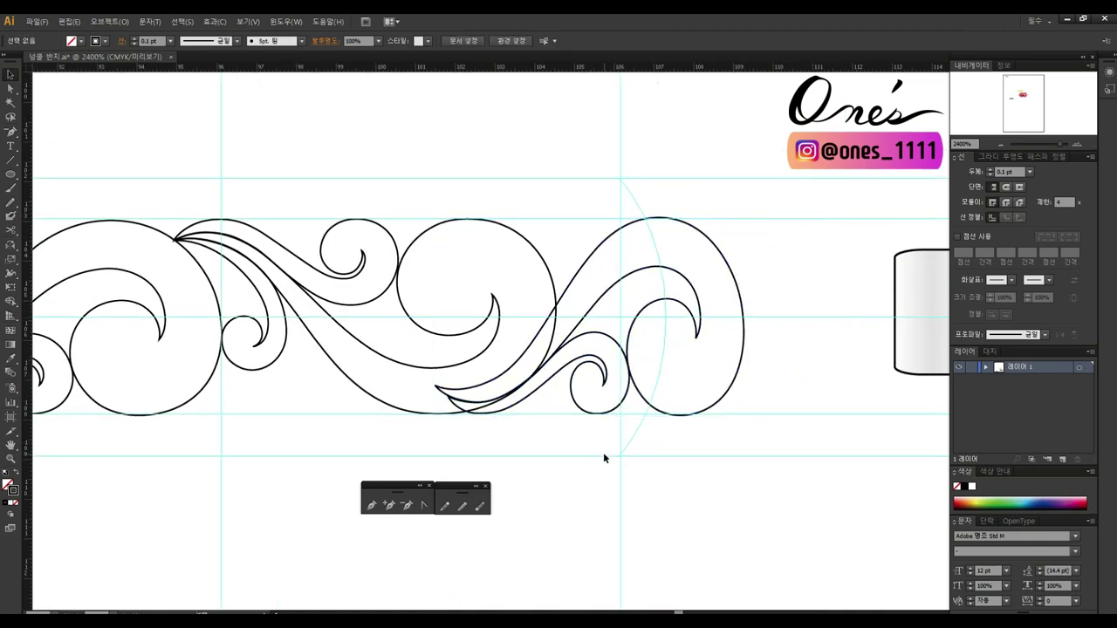
scroll(654, 465, "left", 2)
left_click(678, 386)
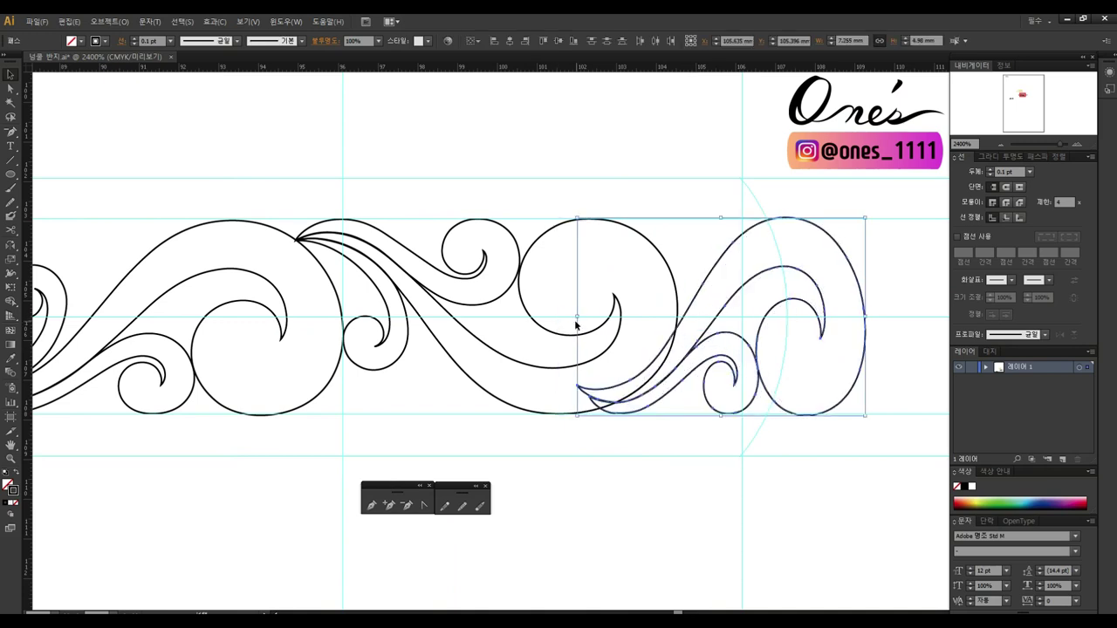
left_click(707, 453)
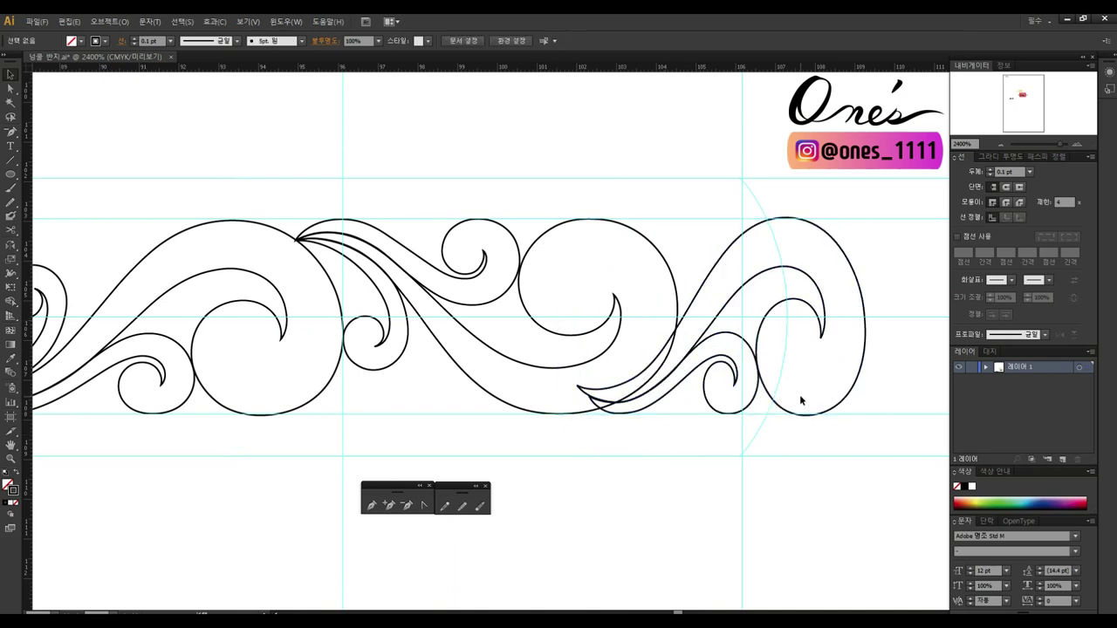
Step: Resize the outer and inner right swirls
left_click(808, 419)
left_click_drag(866, 321, 885, 320)
left_click(757, 371)
left_click_drag(758, 376, 774, 375)
scroll(780, 266, "up", 2)
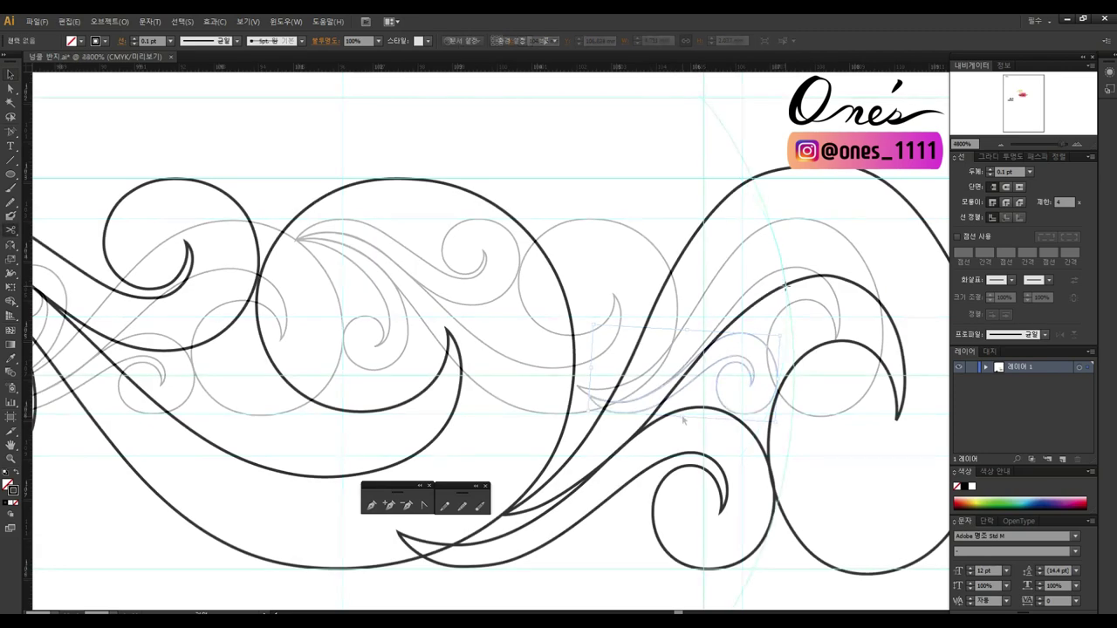
Step: Delete the right spiral and join its open ends with a straight segment
key("Delete")
key("p")
left_click(752, 180)
left_click(785, 289)
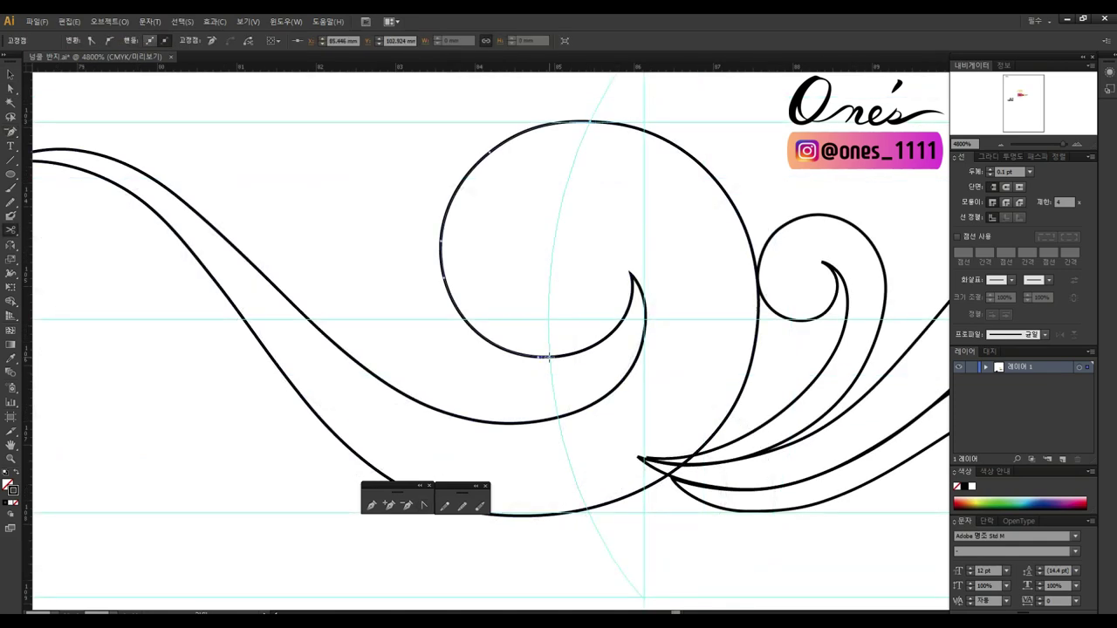
Step: Delete the left spiral's outer arc and leftover curve pieces
left_click(550, 356)
key("Delete")
left_click(585, 508)
key("Delete")
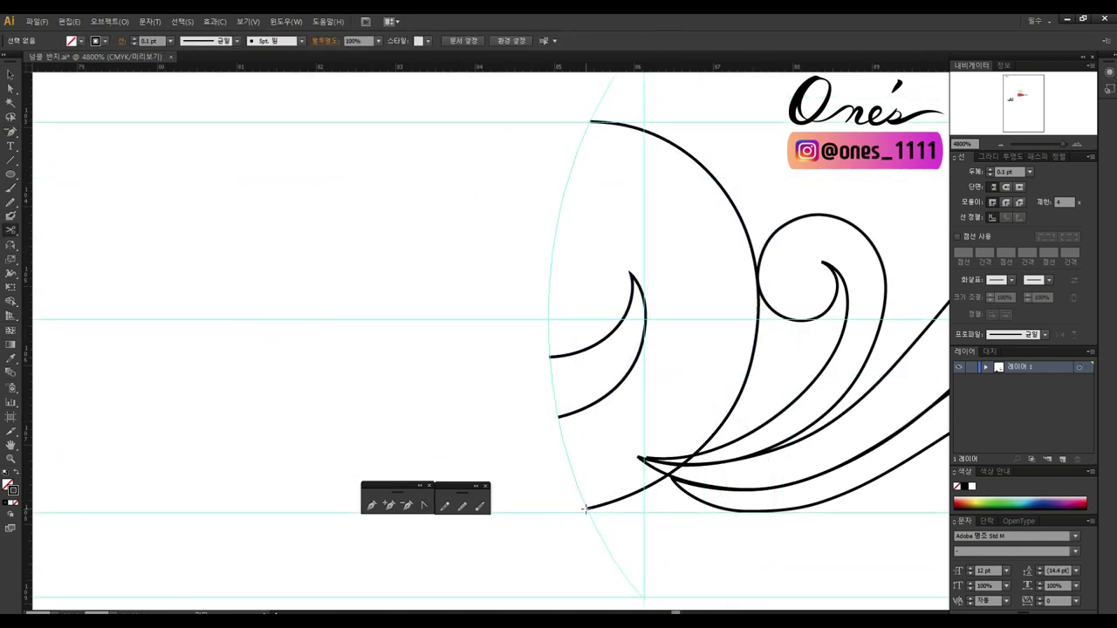
Step: Join the open left ends with a straight edge and bend it with a new anchor
left_click(559, 418)
left_click(587, 508)
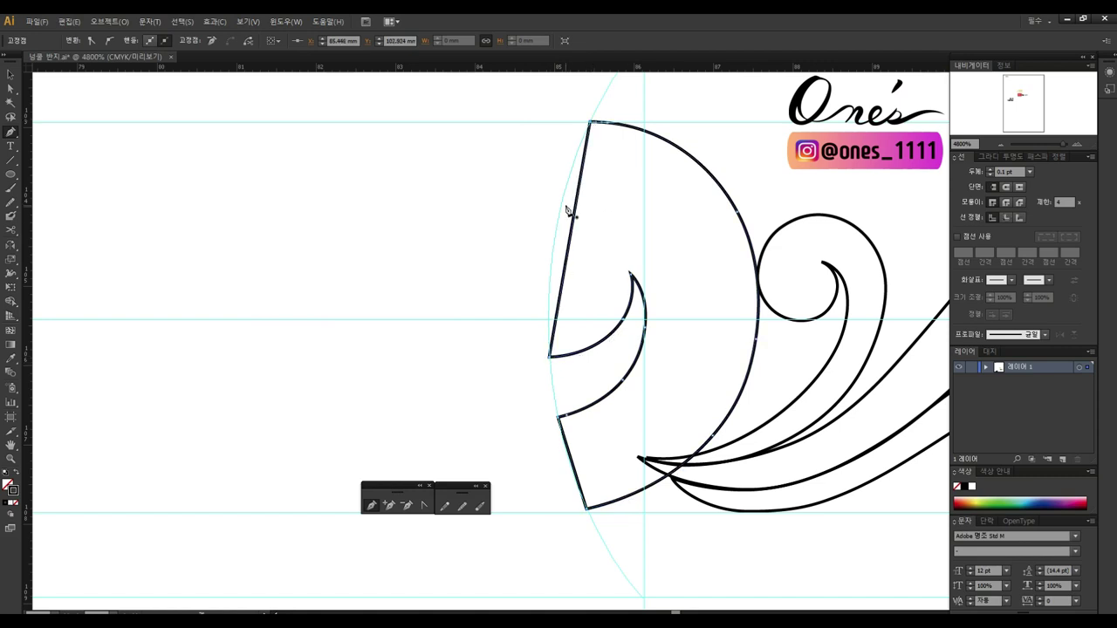
mouse_move(571, 234)
left_mouse_down()
mouse_move(557, 225)
mouse_move(573, 162)
left_mouse_up()
left_click(576, 467)
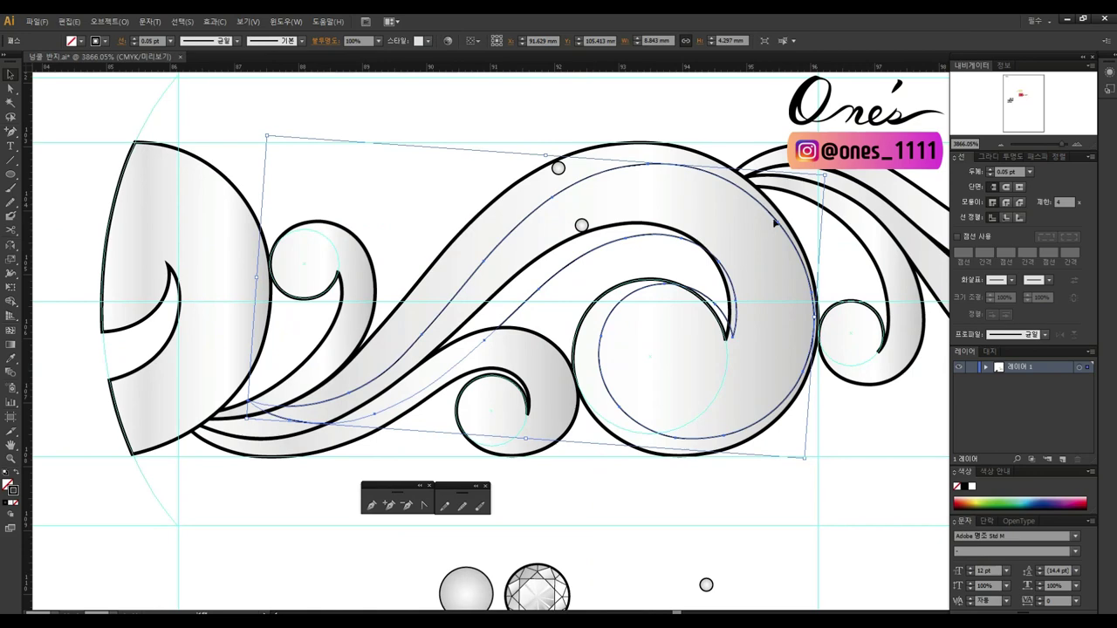
Step: Nudge the inner swirl path into place and adjust anchors of the thin inner line on the right
left_click_drag(761, 229, 764, 233)
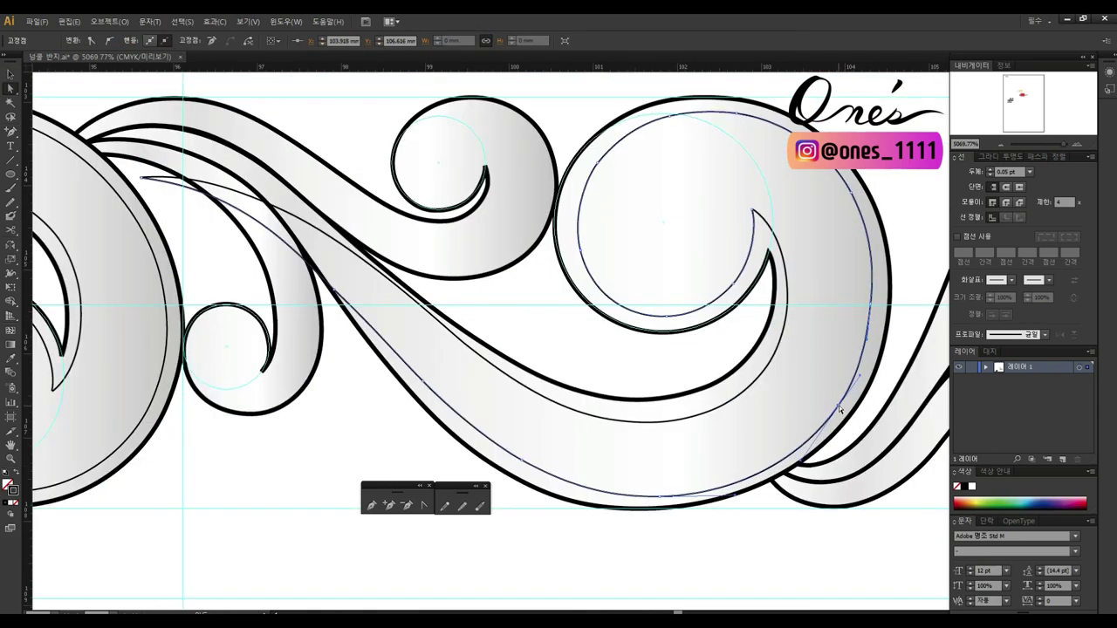
left_click_drag(855, 417, 644, 446)
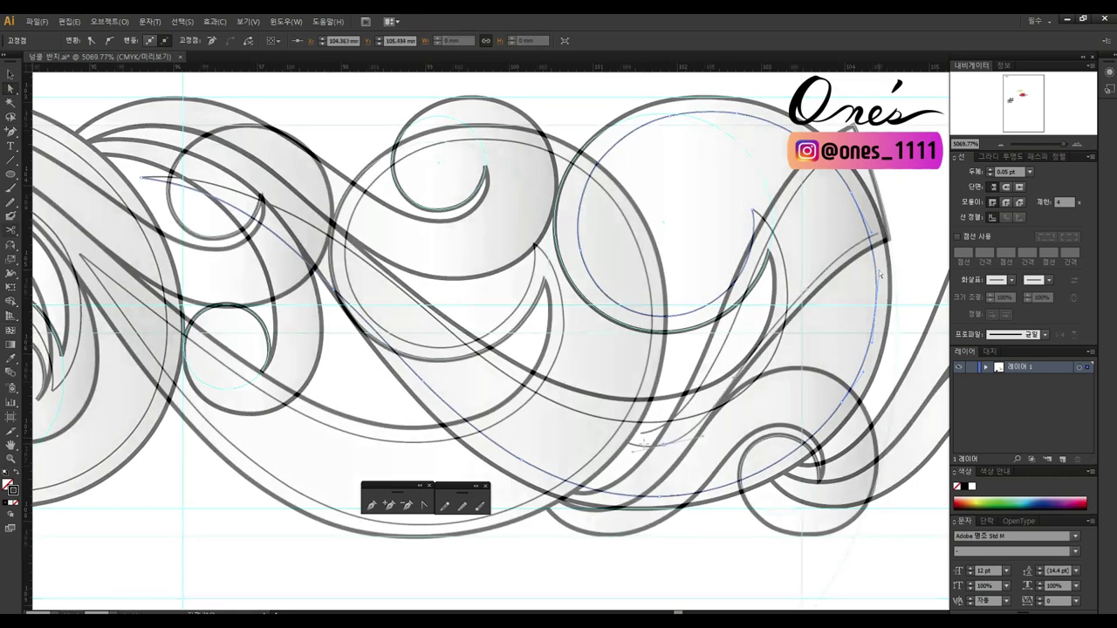
left_click(717, 356)
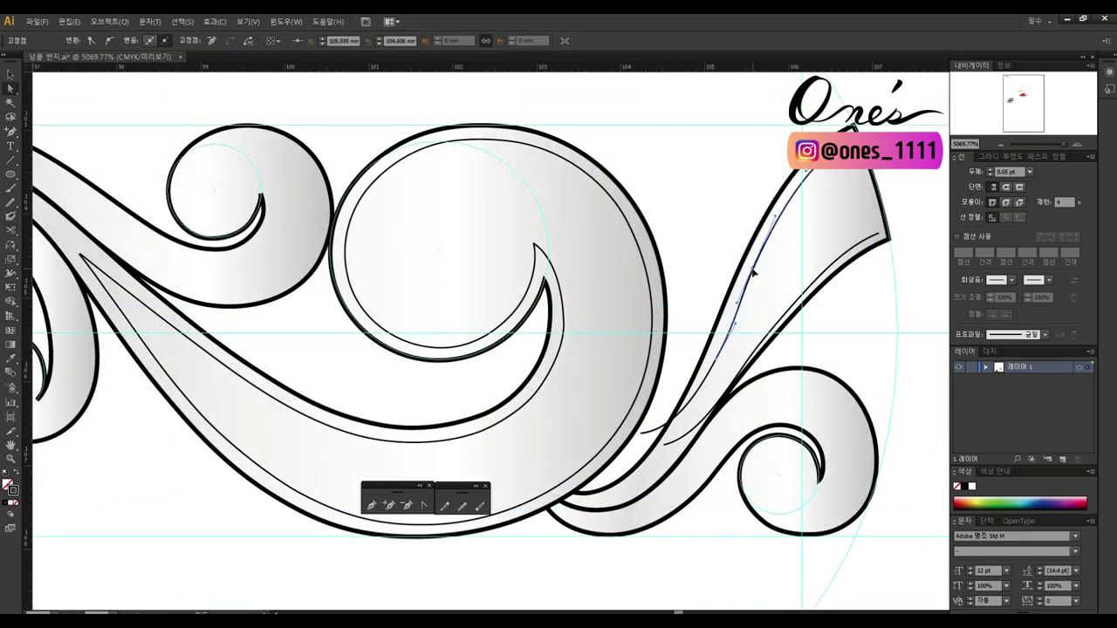
left_click_drag(710, 380, 648, 443)
left_click(664, 452)
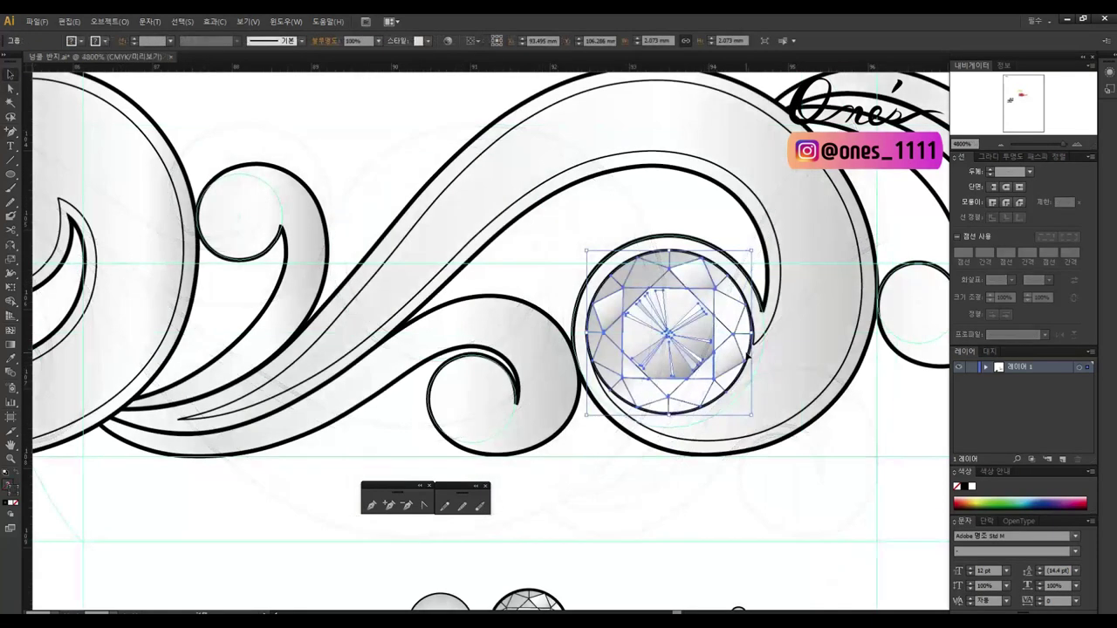
Step: Copy the diamond into the small circle, scale it to fit, and duplicate it nearby
left_click_drag(685, 319, 489, 362, "alt")
left_click_drag(411, 301, 472, 394)
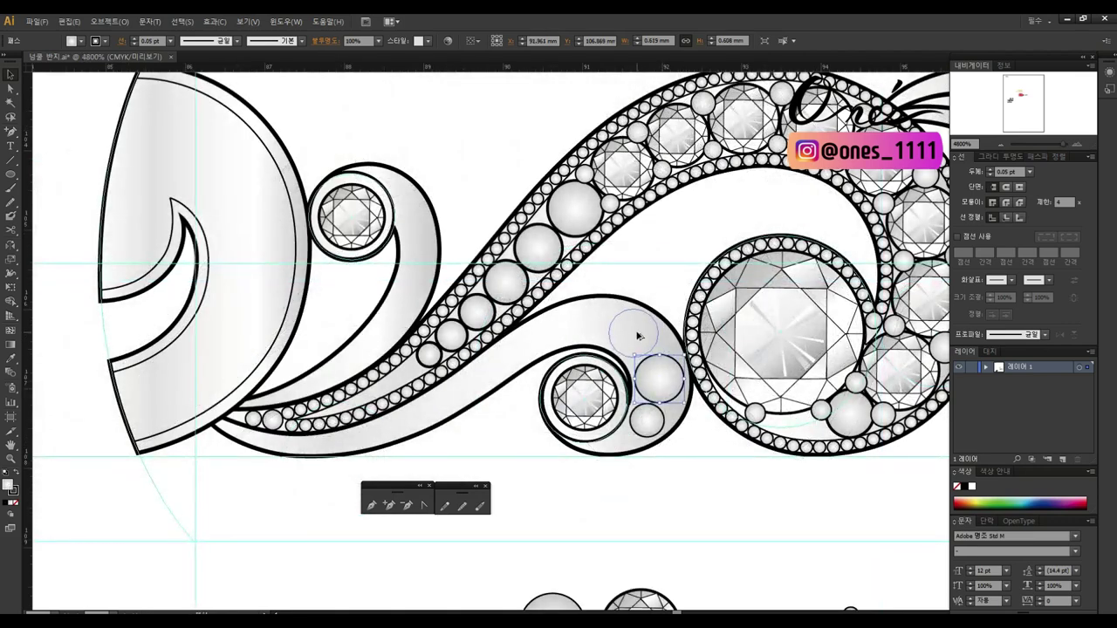
left_click_drag(638, 336, 638, 335)
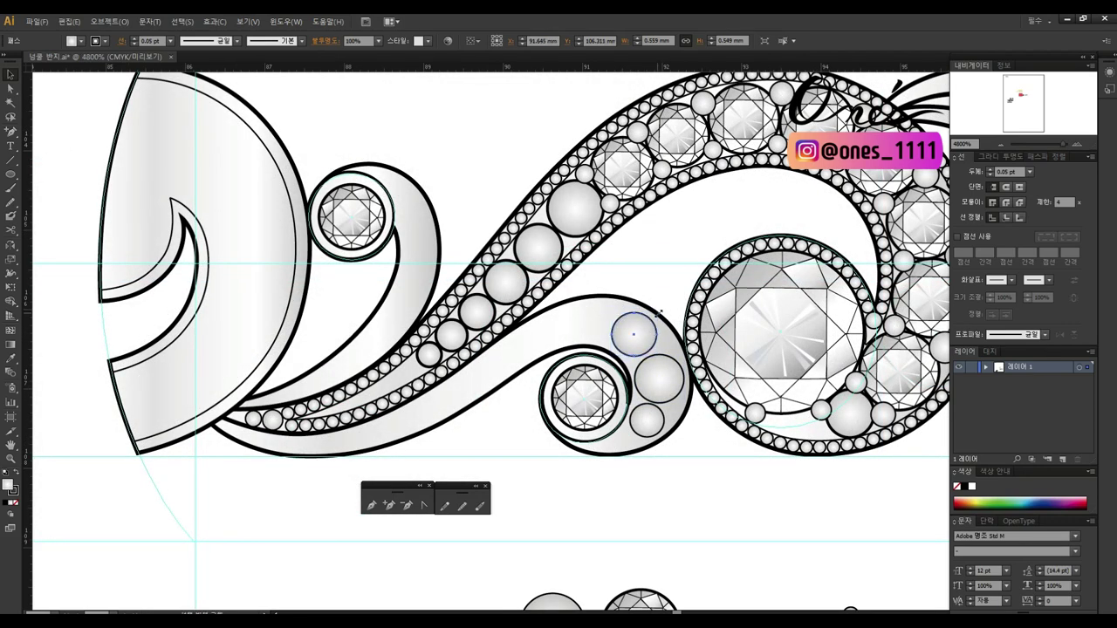
mouse_move(648, 426)
left_mouse_down()
mouse_move(589, 326)
mouse_move(800, 246)
mouse_move(696, 258)
mouse_move(652, 281)
left_mouse_up()
key("ctrl+equal")
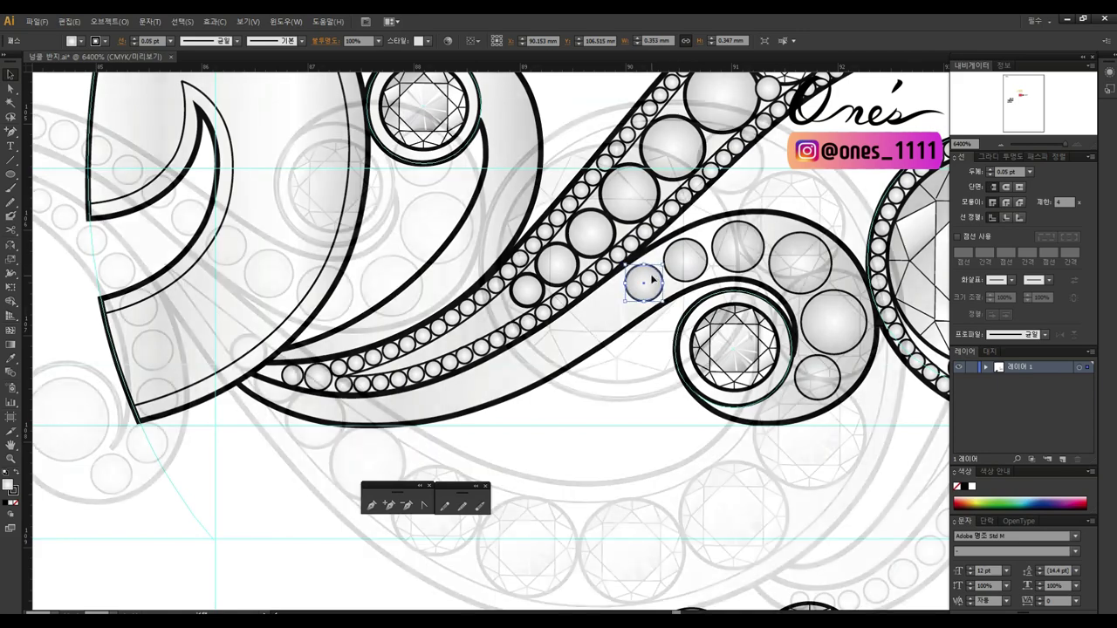
Step: Position tiny beads along the ring around the large diamond
scroll(643, 279, "right", 10)
left_click(731, 325)
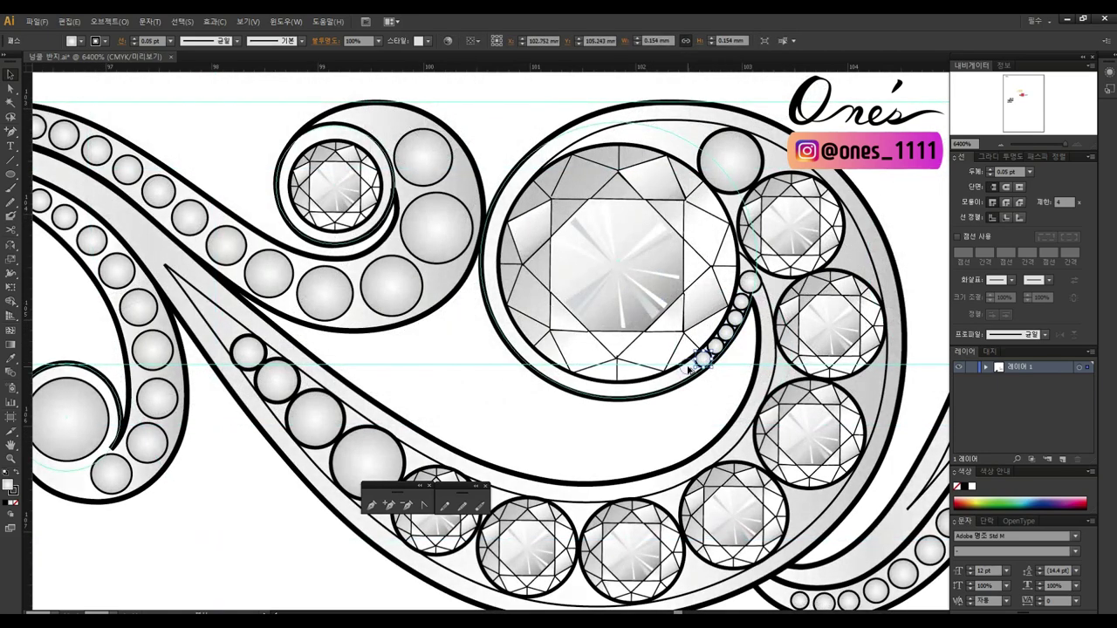
left_click_drag(687, 371, 667, 386)
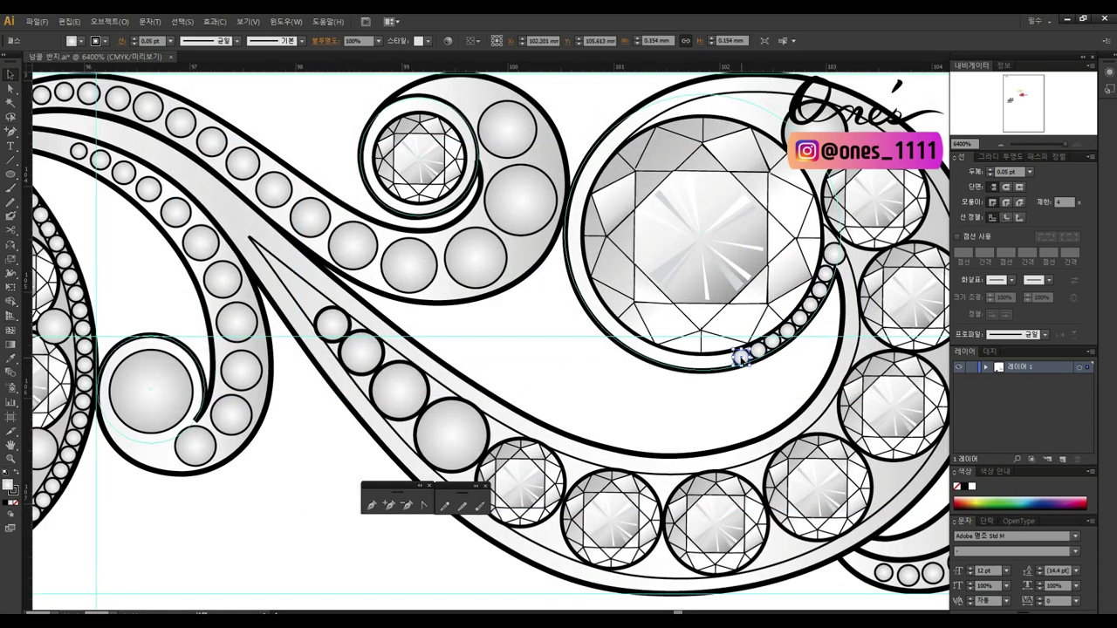
left_click_drag(674, 357, 658, 355)
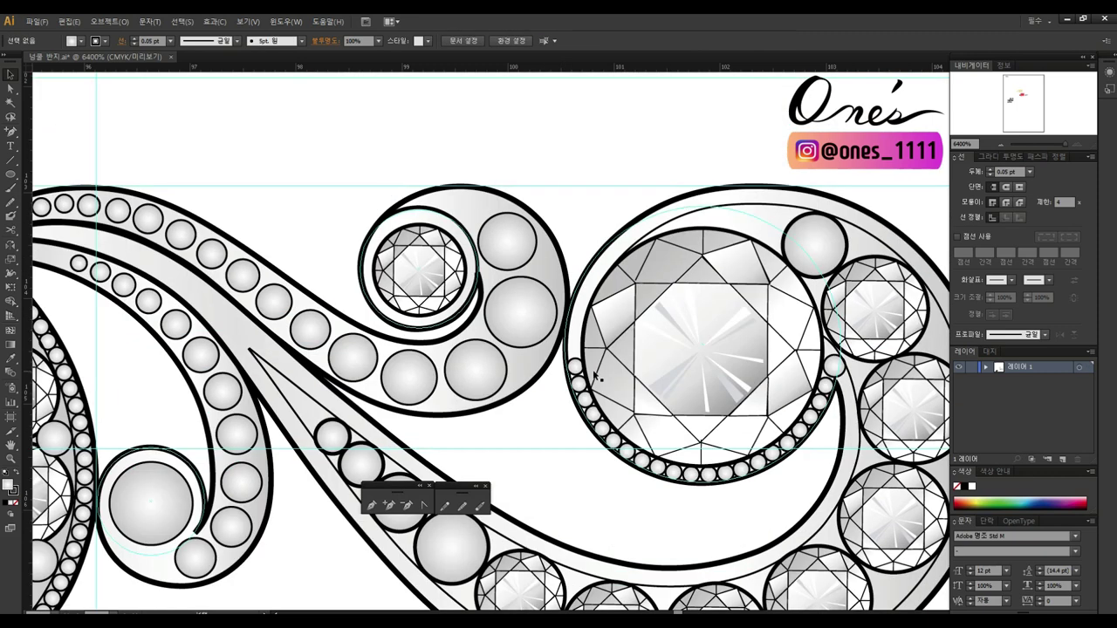
left_click_drag(577, 258, 577, 352)
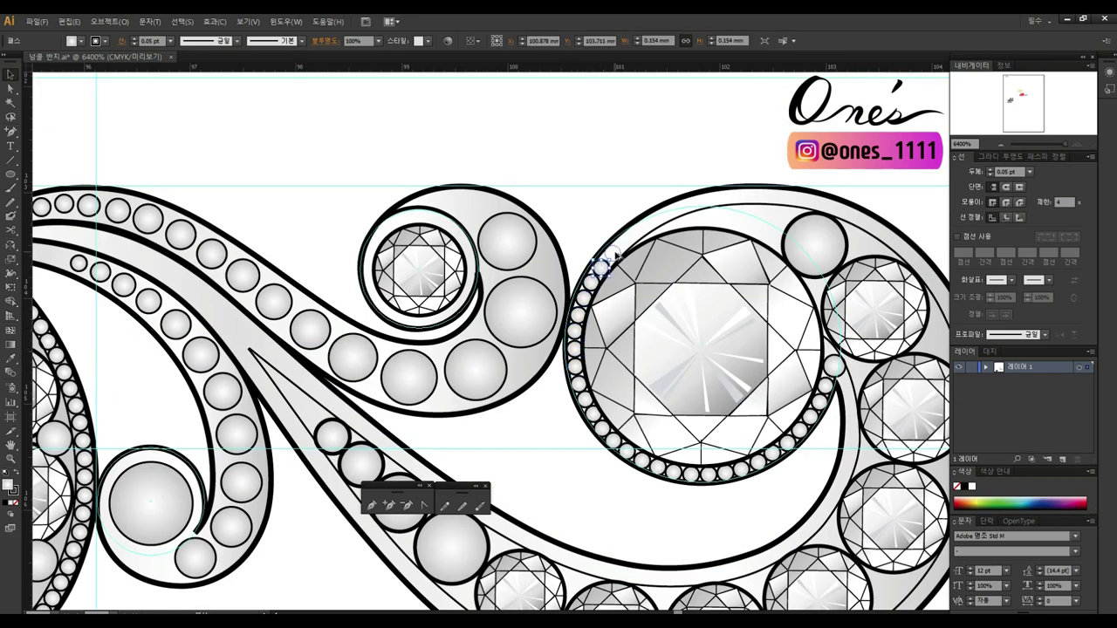
Step: Draw a closed, rounded half-oval gem shape overlapping the oval diamond
scroll(672, 212, "down", 3)
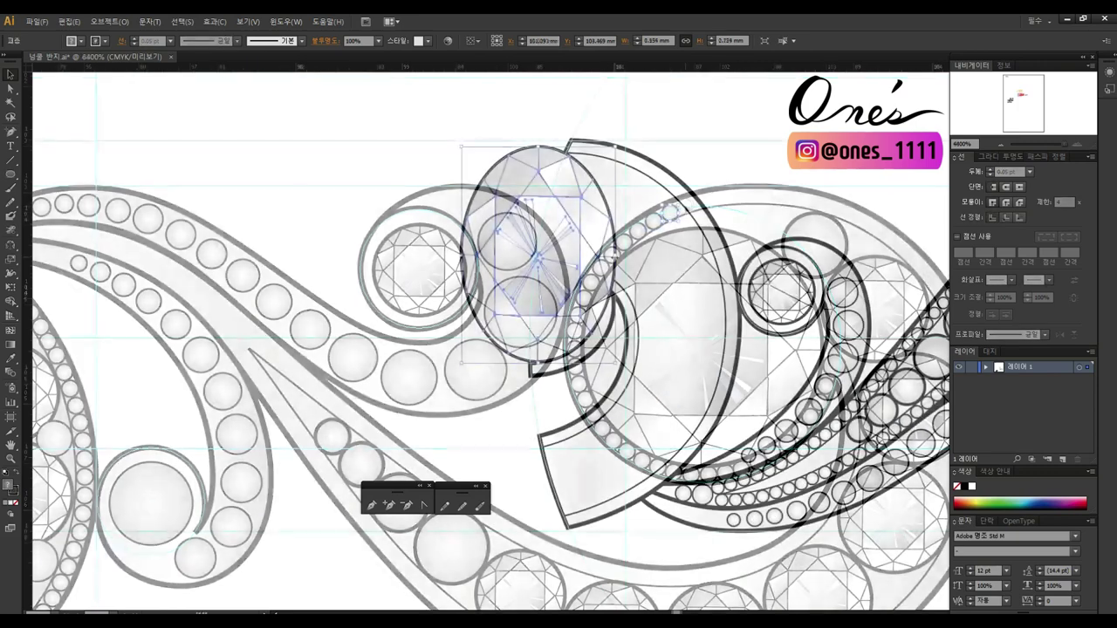
scroll(851, 301, "up", 2)
left_click(576, 129)
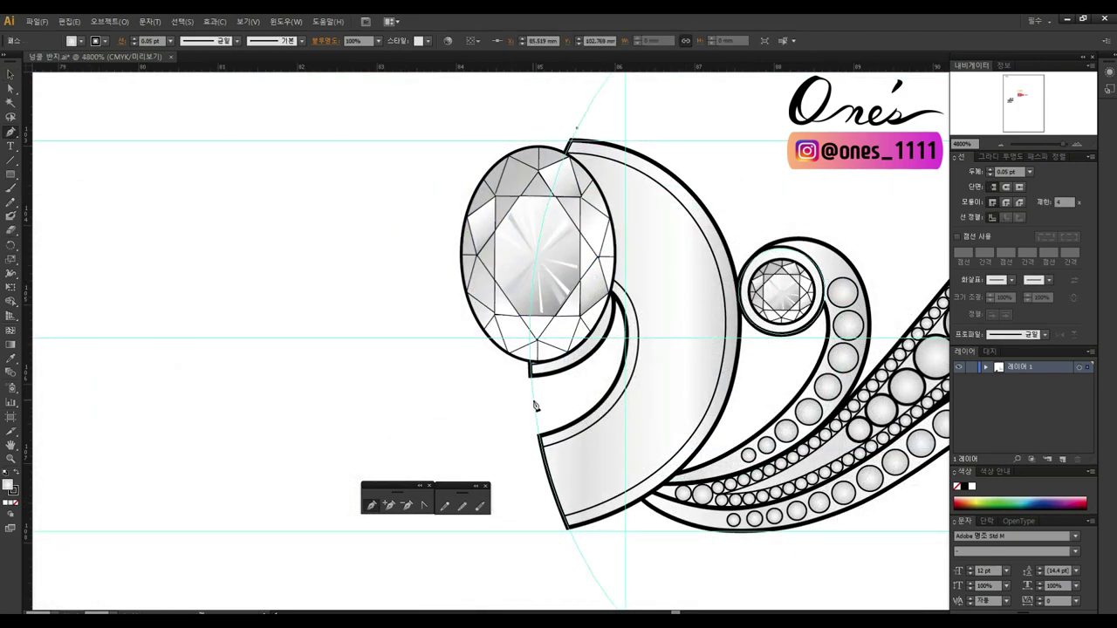
left_click_drag(565, 541, 548, 543)
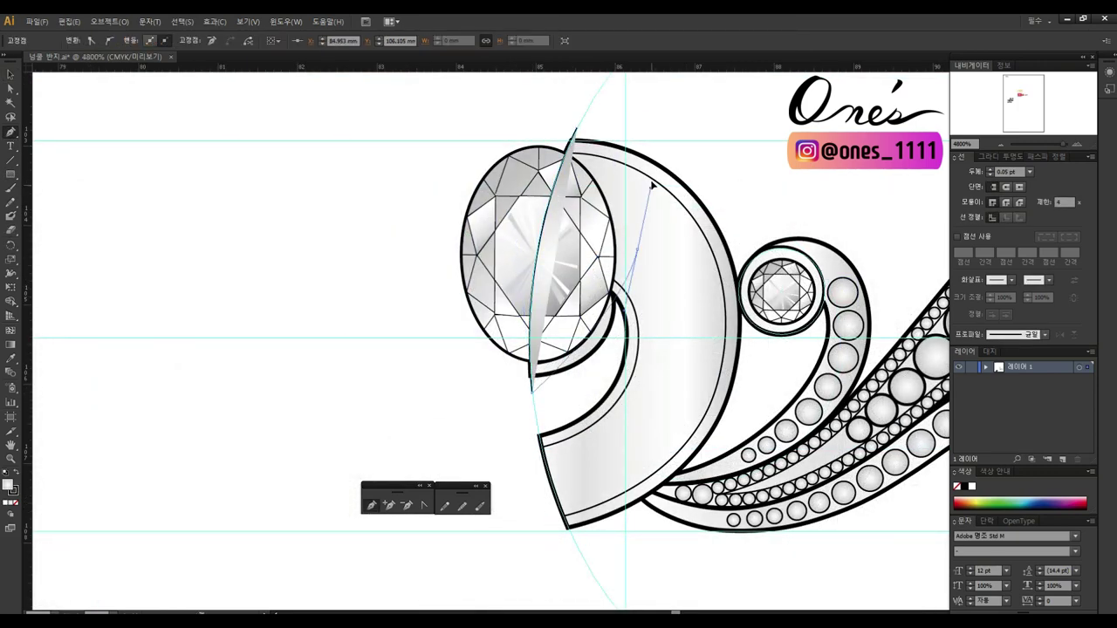
left_click_drag(637, 253, 642, 376)
left_click(576, 131)
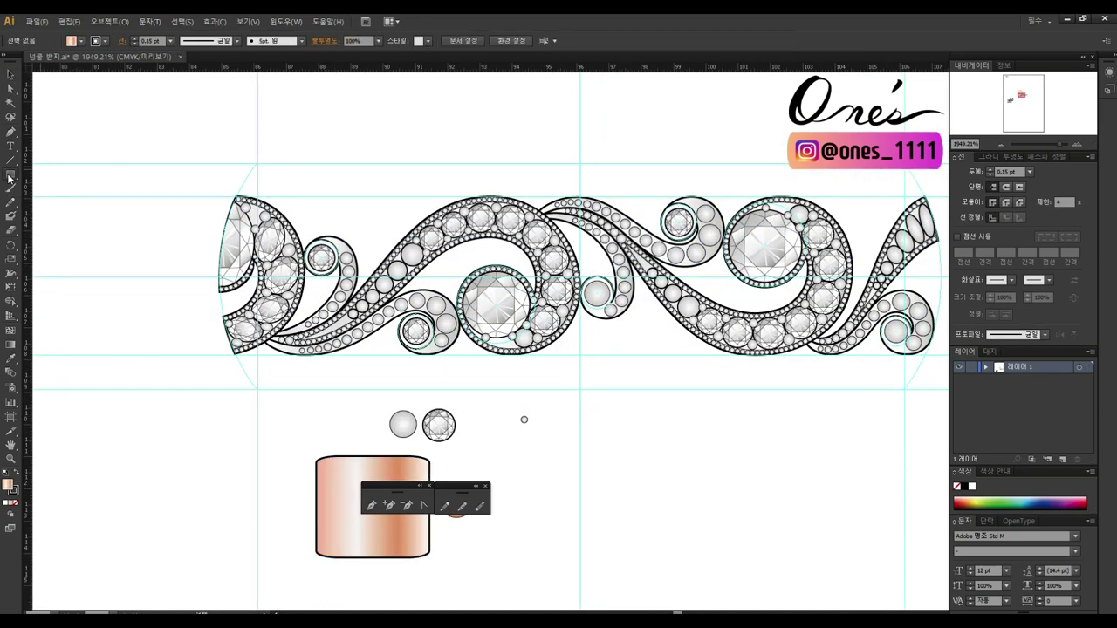
Step: Draw a gradient rectangle above the band and slant its left corners onto the guide
left_click_drag(226, 164, 580, 196)
key("v")
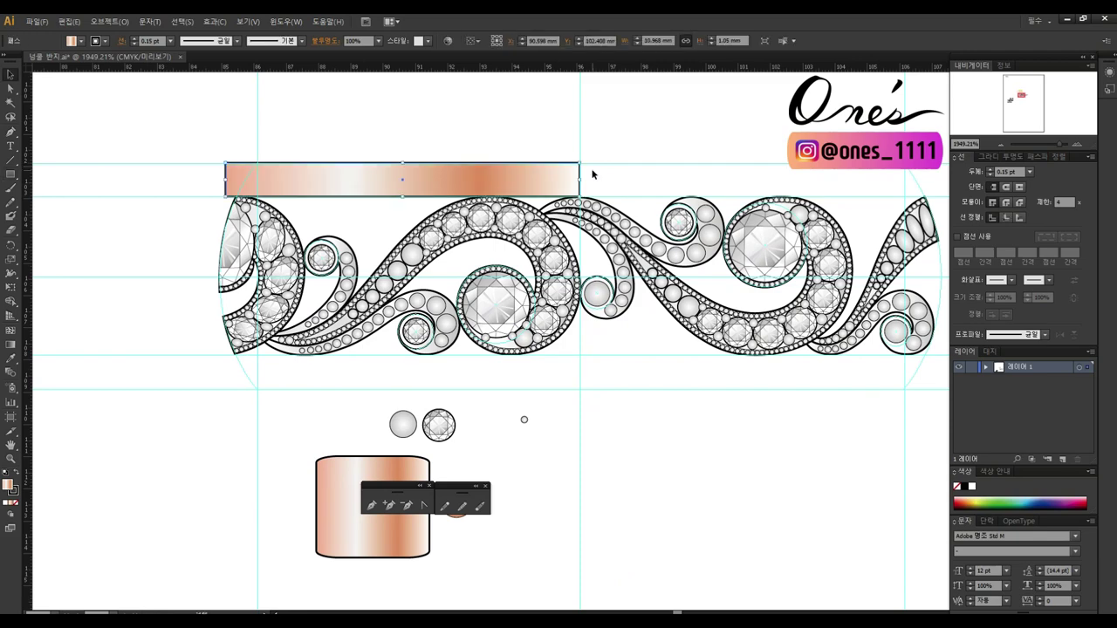
key("z")
left_click(565, 262)
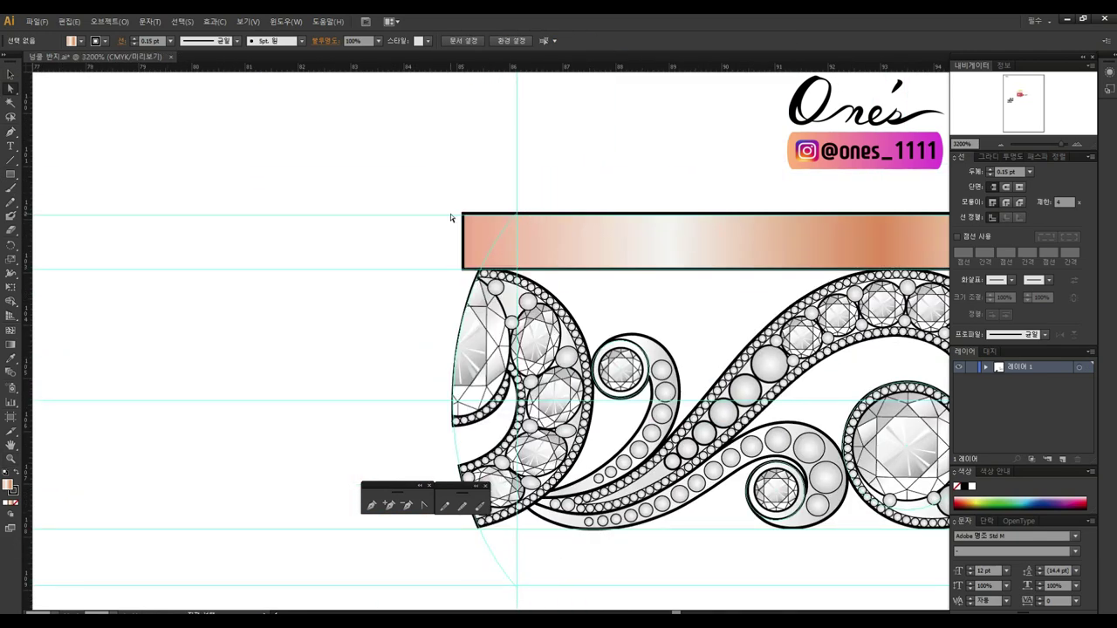
left_click_drag(463, 214, 517, 214)
left_click_drag(481, 272, 481, 269)
Step: Zoom out to the whole ring band and reselect the rose-gold strip
key("p")
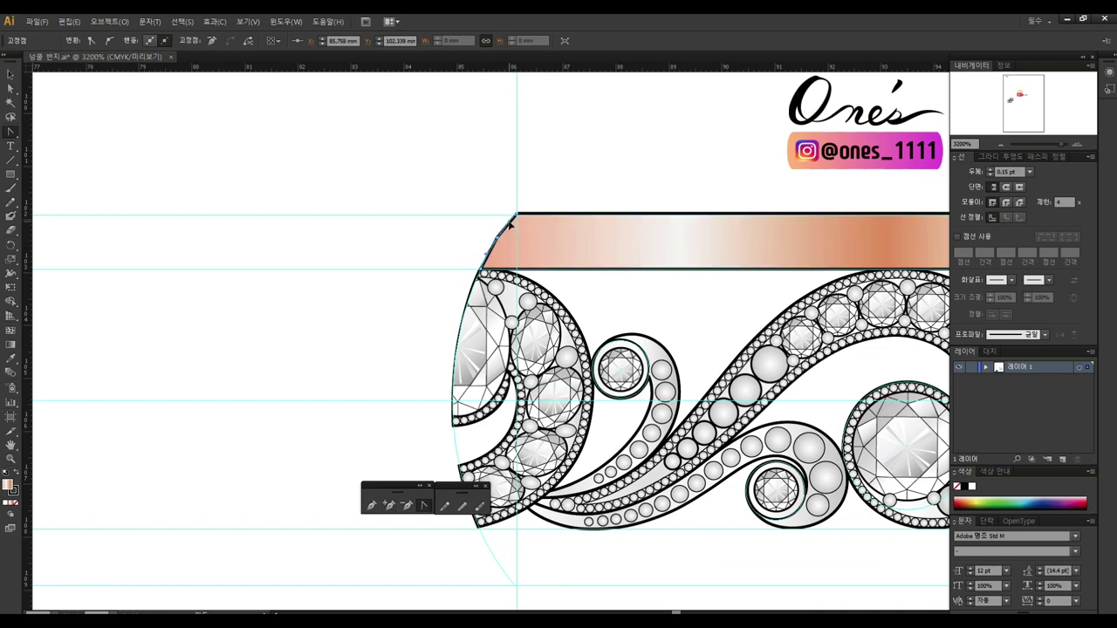
key("a")
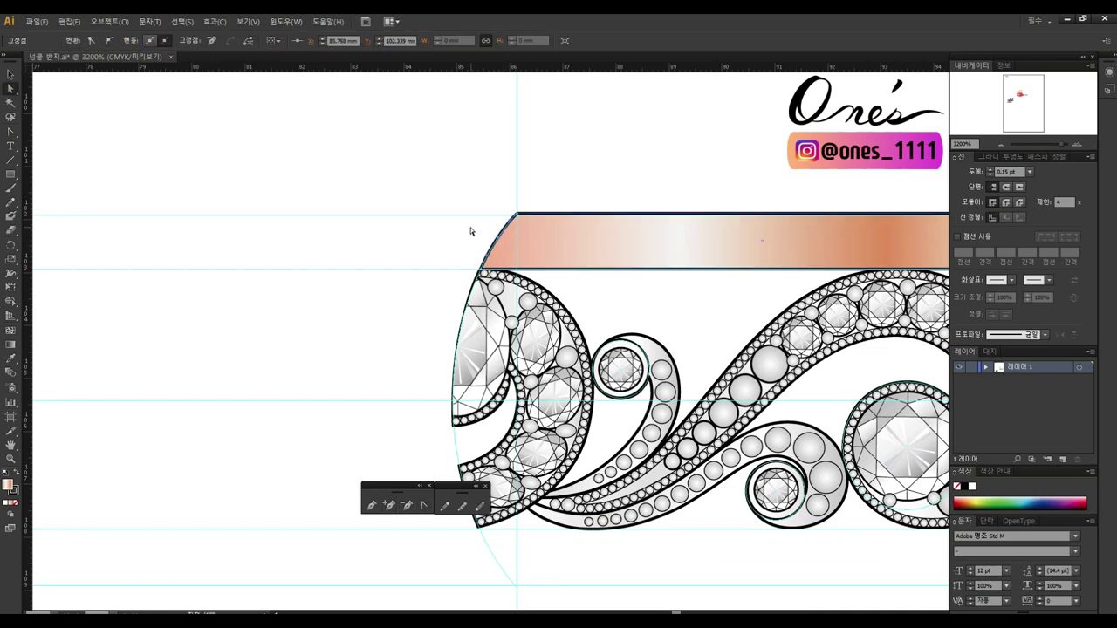
left_click(468, 232)
key("ctrl+minus")
key("ctrl+minus")
left_click_drag(640, 298, 515, 236)
left_click(517, 235)
Step: Draw a 0.05 pt line along the strip's top edge and copy it to the bottom edge
key("r")
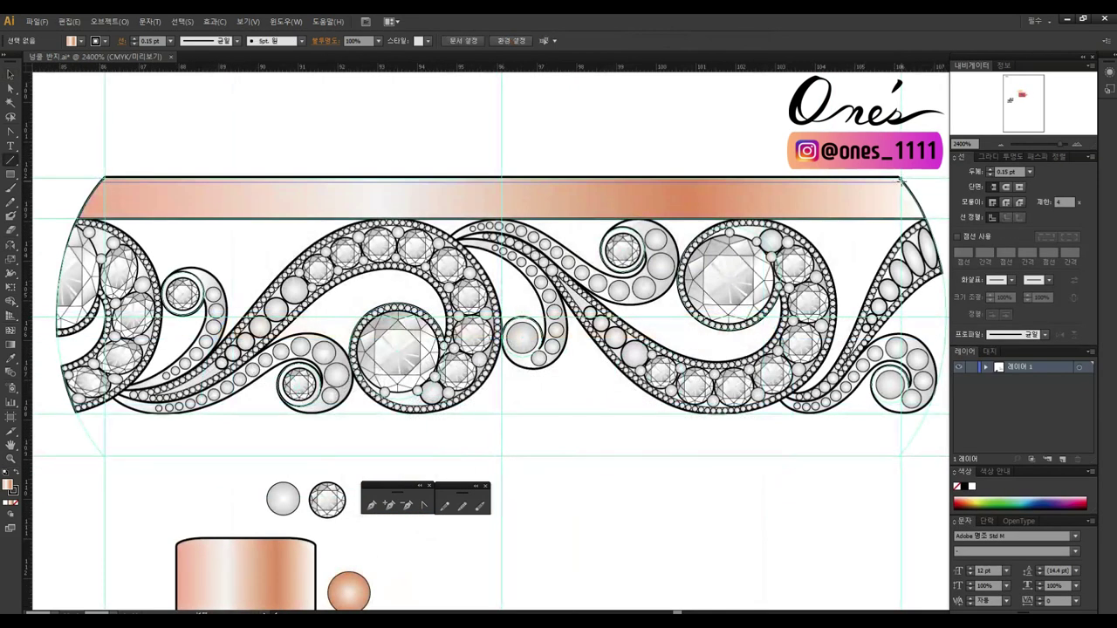
left_click_drag(99, 180, 901, 180)
type("v0.05")
key("Return")
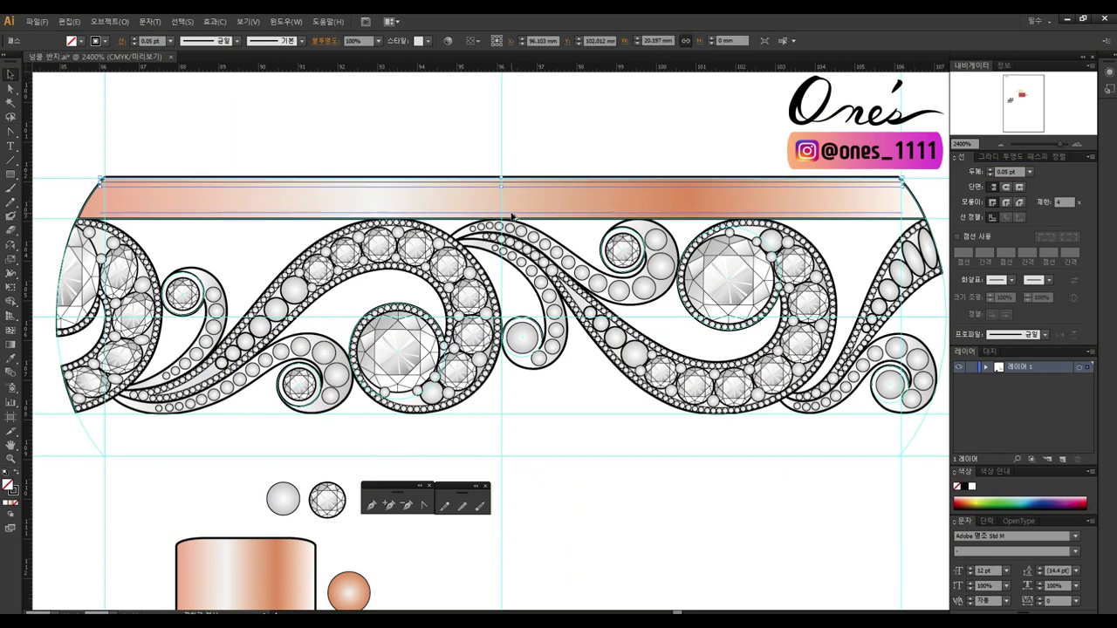
left_click_drag(902, 180, 903, 213)
left_click(323, 181)
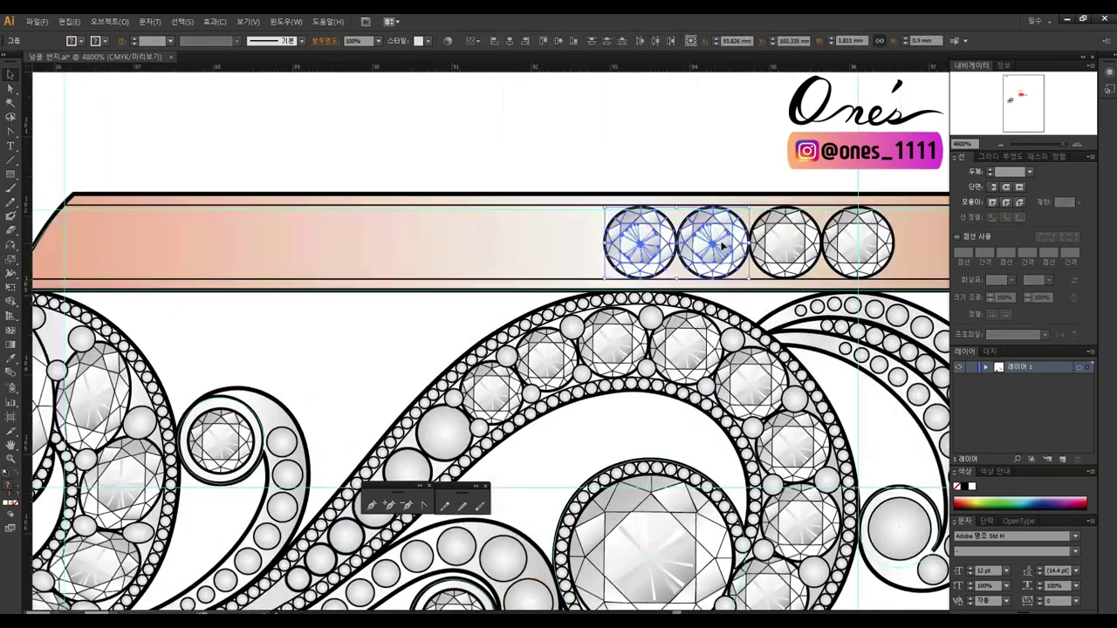
Step: Alt-drag copies of the oval stones leftward along the strip, fitting the end stone to the slant
mouse_move(718, 242)
left_mouse_down()
mouse_move(450, 241)
mouse_move(661, 260)
mouse_move(434, 260)
left_mouse_up()
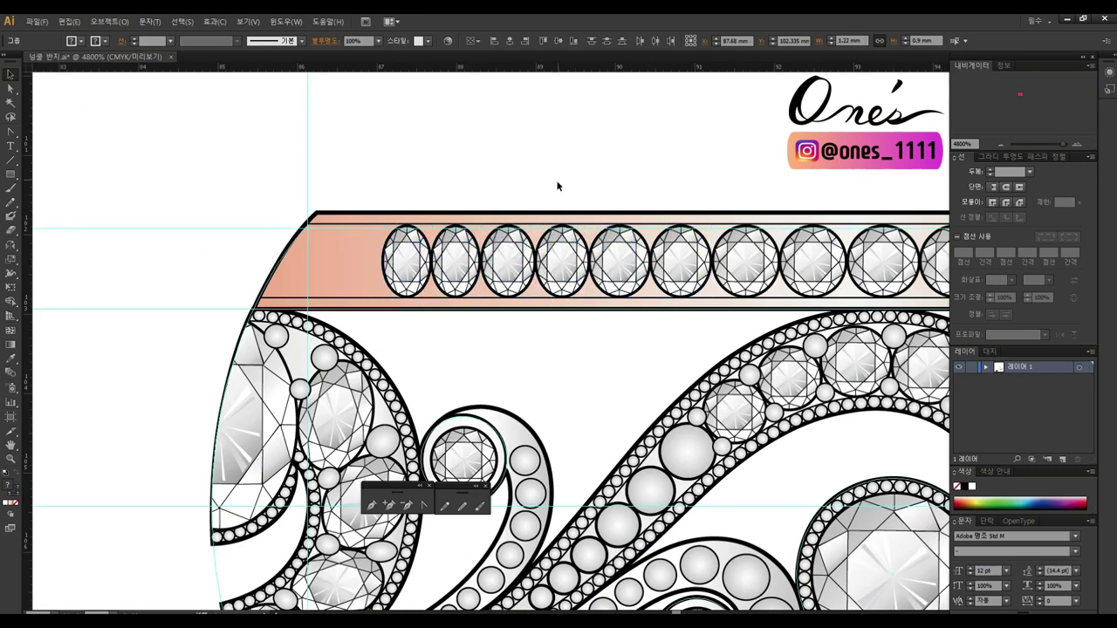
left_click_drag(556, 180, 782, 219)
left_click_drag(626, 301, 534, 306)
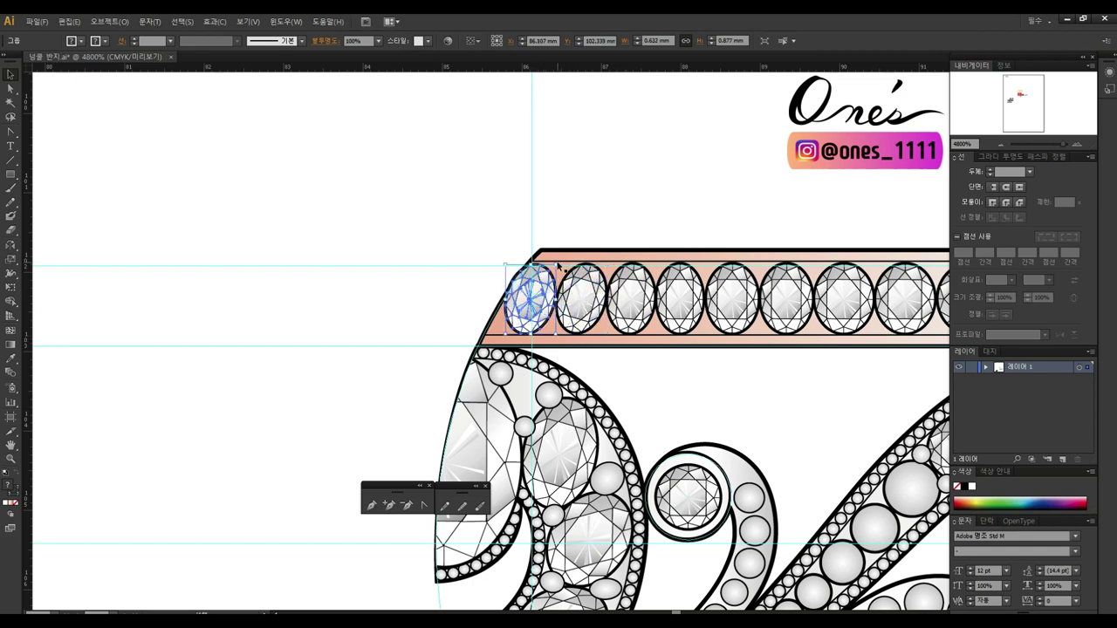
mouse_move(558, 266)
left_mouse_down()
mouse_move(572, 281)
mouse_move(536, 297)
left_mouse_up()
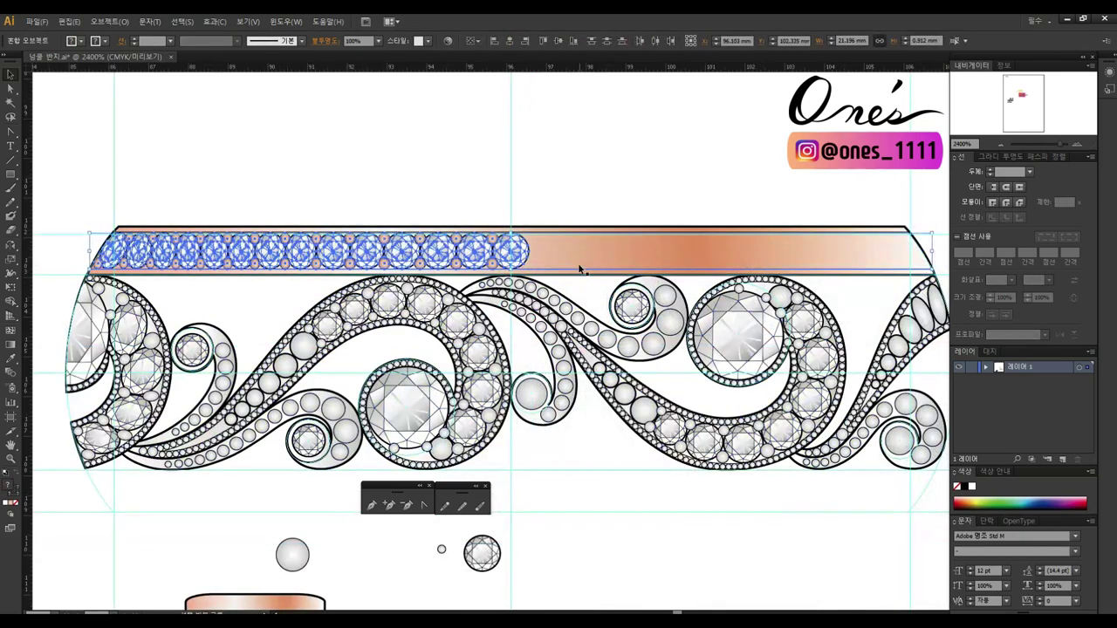
Step: Group the row of oval stones and select the tiny bead row
right_click(524, 253)
left_click(541, 291)
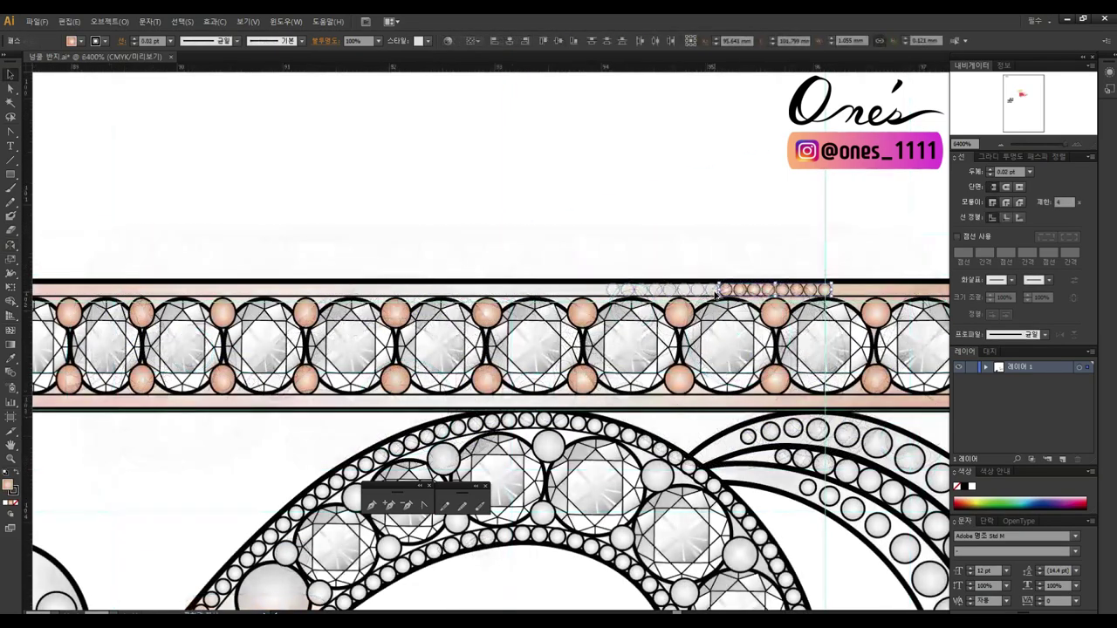
mouse_move(599, 240)
left_mouse_down()
mouse_move(817, 289)
mouse_move(616, 281)
left_mouse_up()
Step: Copy and repeat the tiny bead row across the band to its left end
left_click_drag(840, 232, 357, 281)
key("ctrl+d")
key("ctrl+shift+a")
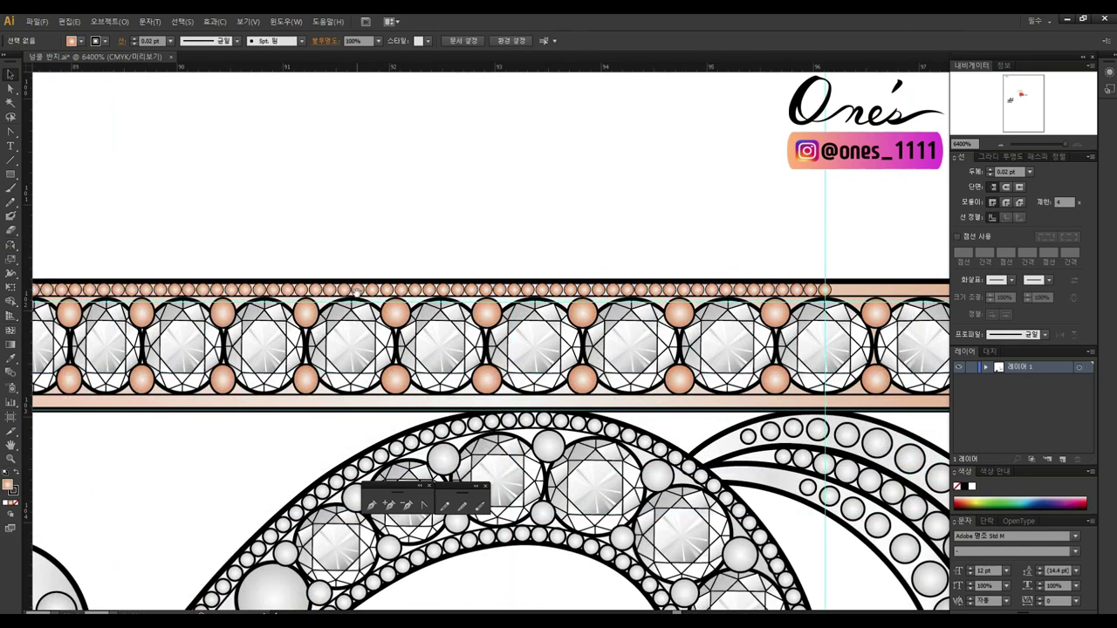
scroll(356, 289, "left", 5)
mouse_move(426, 255)
left_mouse_down()
mouse_move(592, 296)
mouse_move(426, 292)
left_mouse_up()
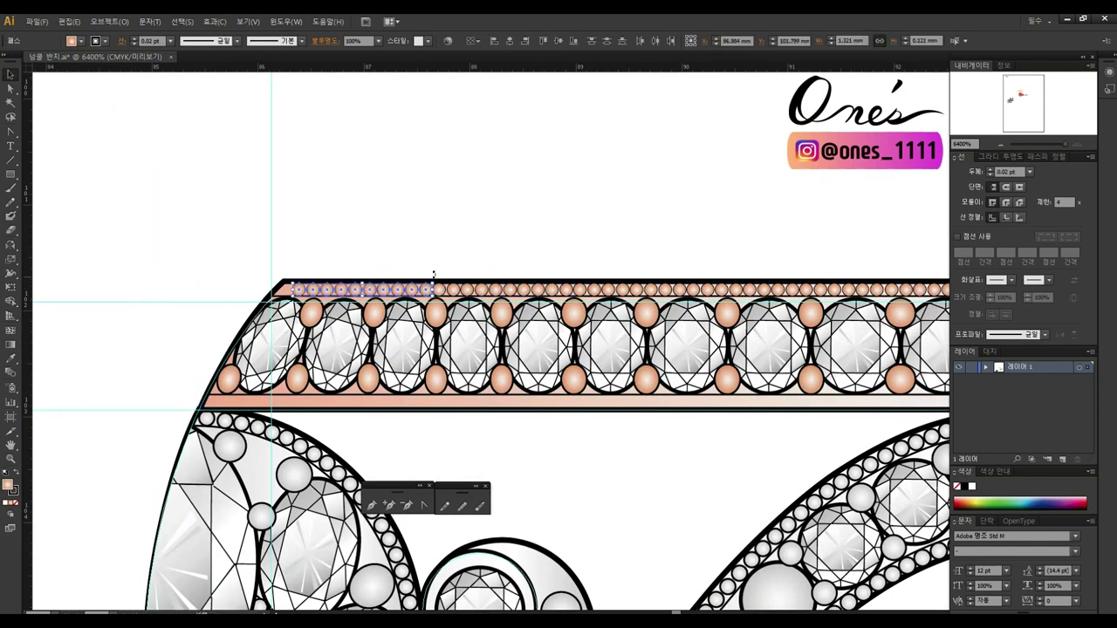
scroll(419, 262, "left", 3)
left_click(700, 323, "ctrl+alt")
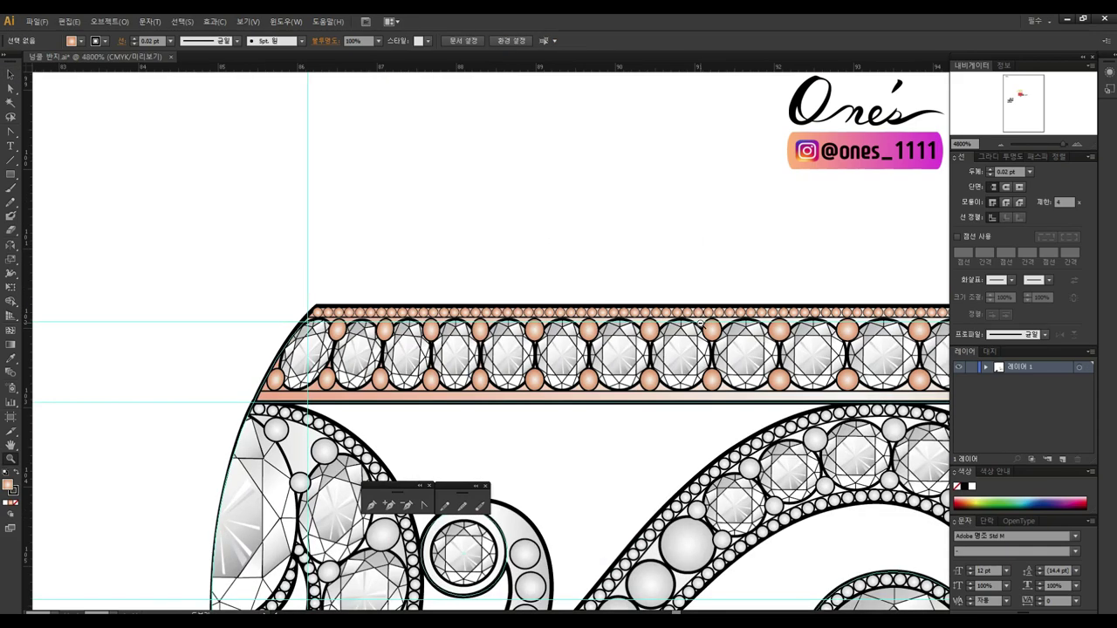
scroll(145, 269, "right", 2)
Step: Edit the band group in isolation mode, then select the finished band and swing a copy downward
left_click_drag(647, 307, 648, 308)
right_click(647, 308)
left_click(672, 358)
key("ctrl+plus")
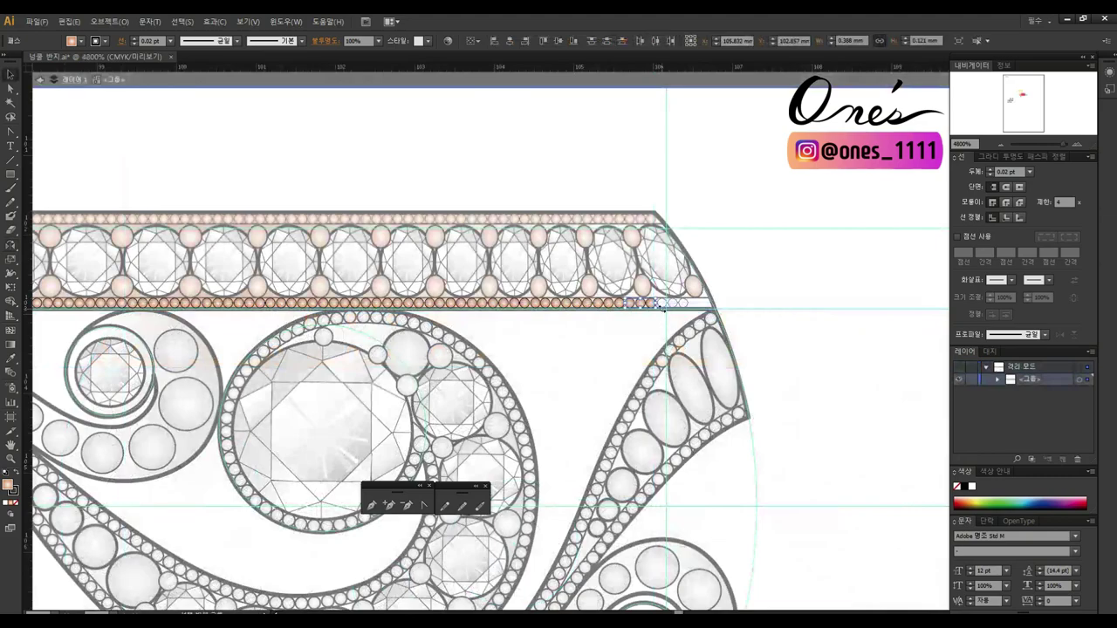
double_click(744, 314)
key("ctrl+minus")
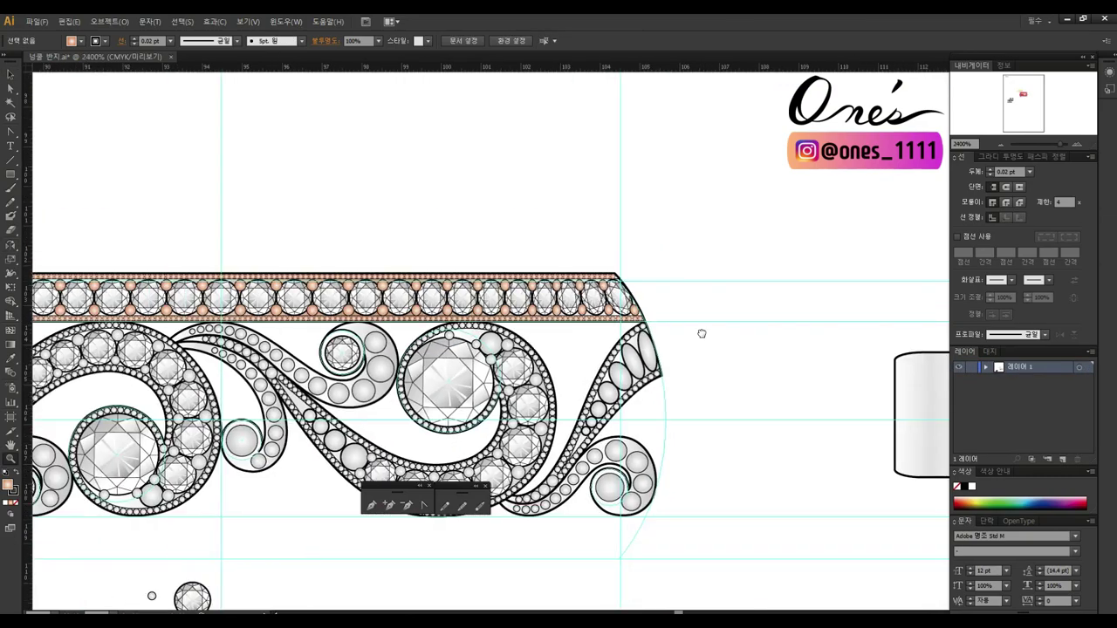
key("ctrl+minus")
left_click(871, 290)
mouse_move(871, 289)
left_mouse_down()
mouse_move(890, 234)
mouse_move(647, 301)
mouse_move(439, 514)
left_mouse_up()
Step: Drop the rotated band copy along the ring's bottom edge and hide the guides
key("r")
key("v")
left_click(695, 520)
key("ctrl+minus")
right_click(674, 450)
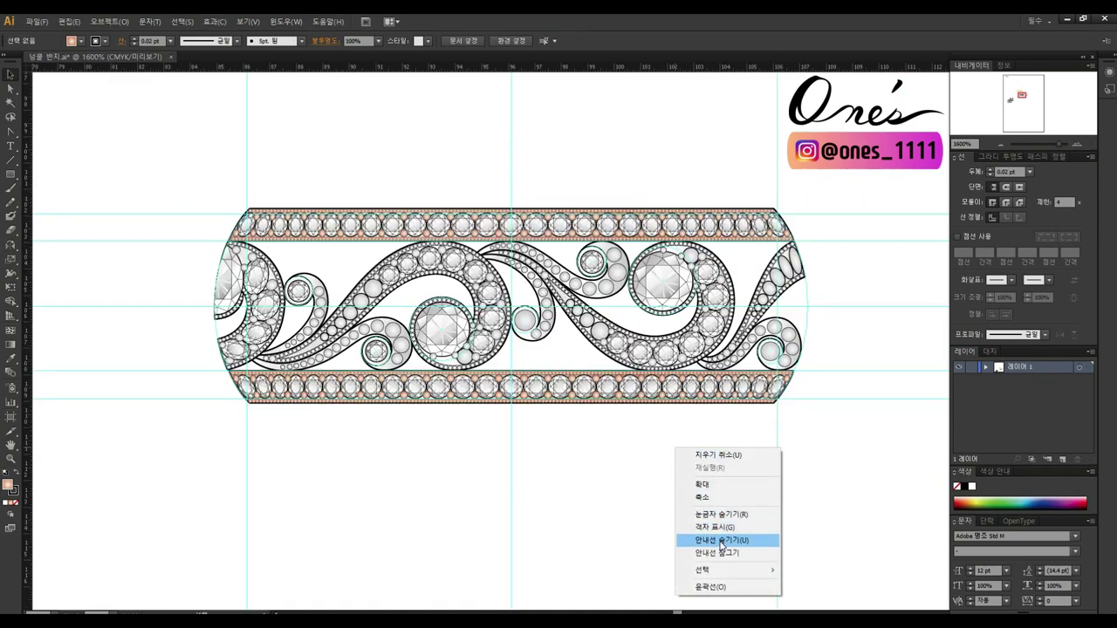
left_click(721, 540)
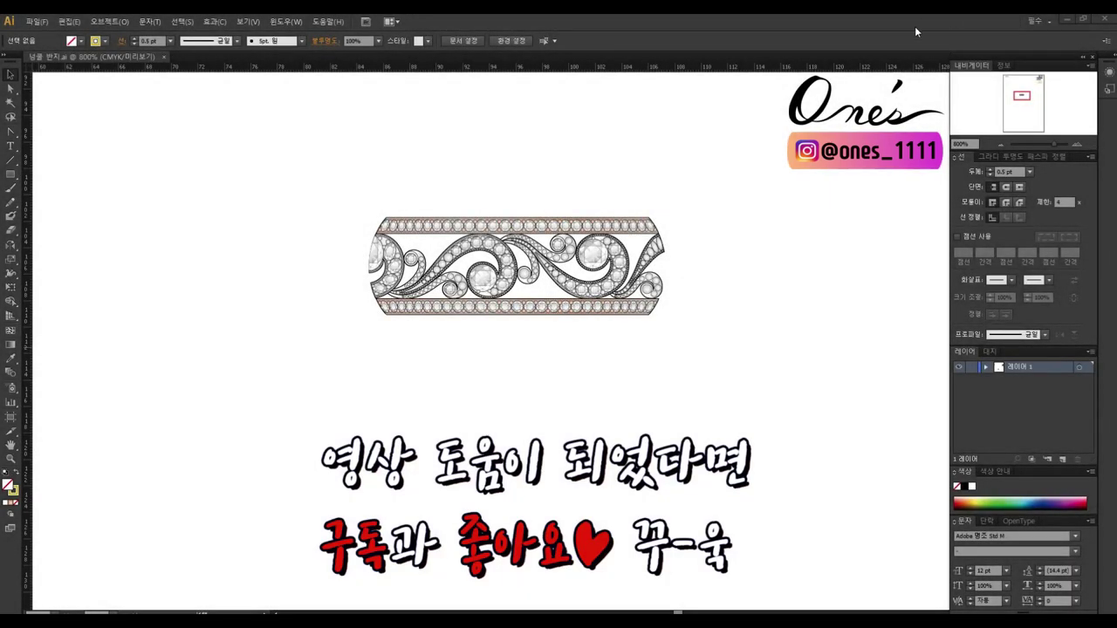
key("z")
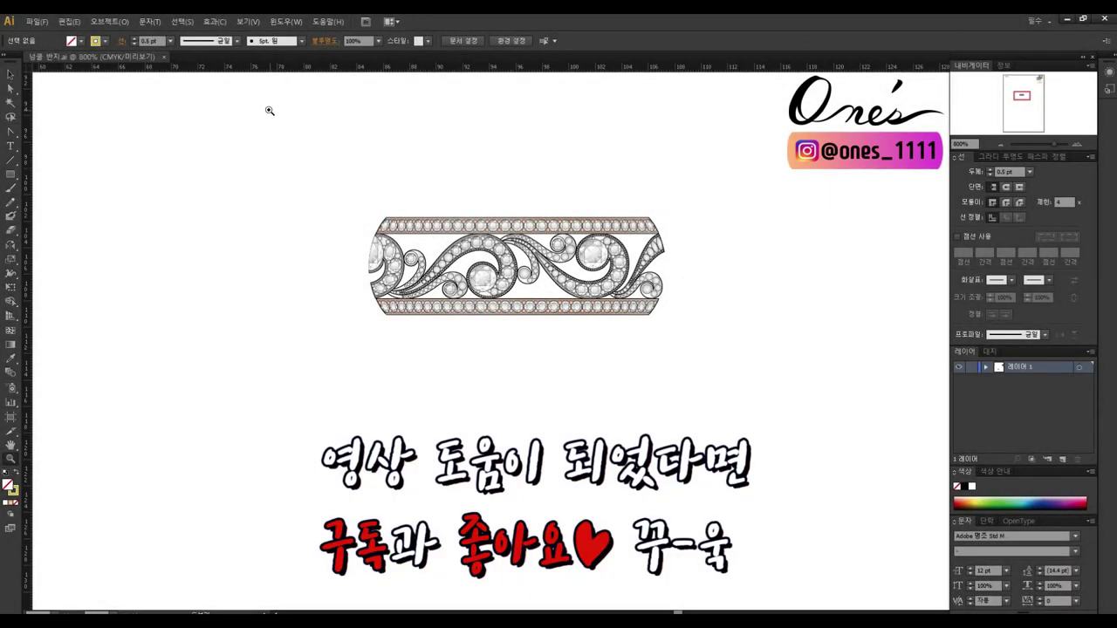
left_click_drag(224, 108, 857, 498)
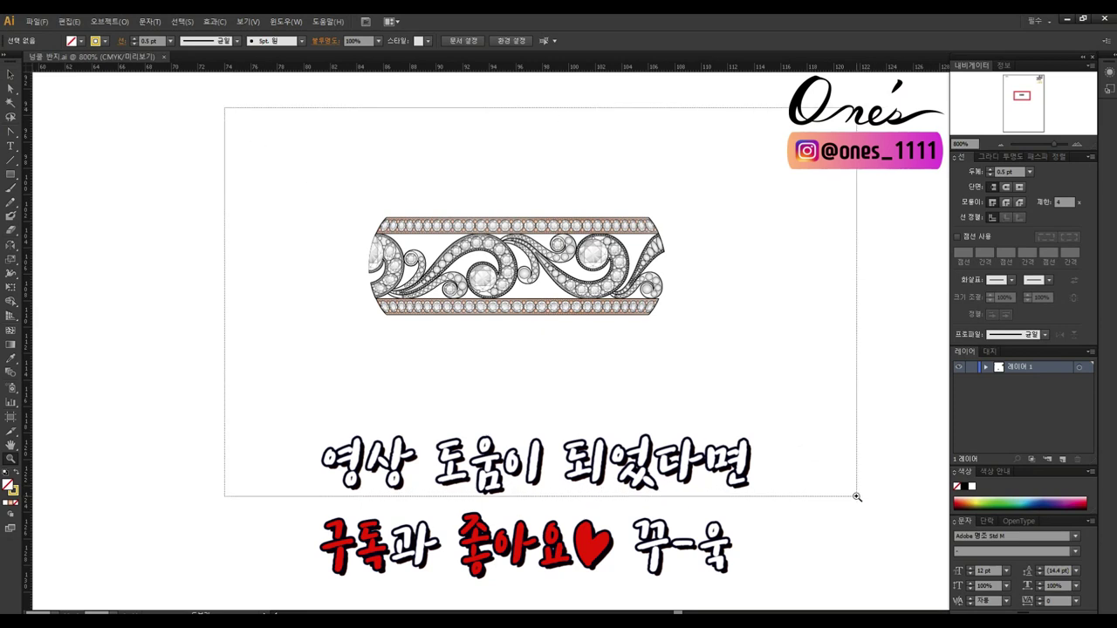
left_click_drag(846, 465, 836, 459)
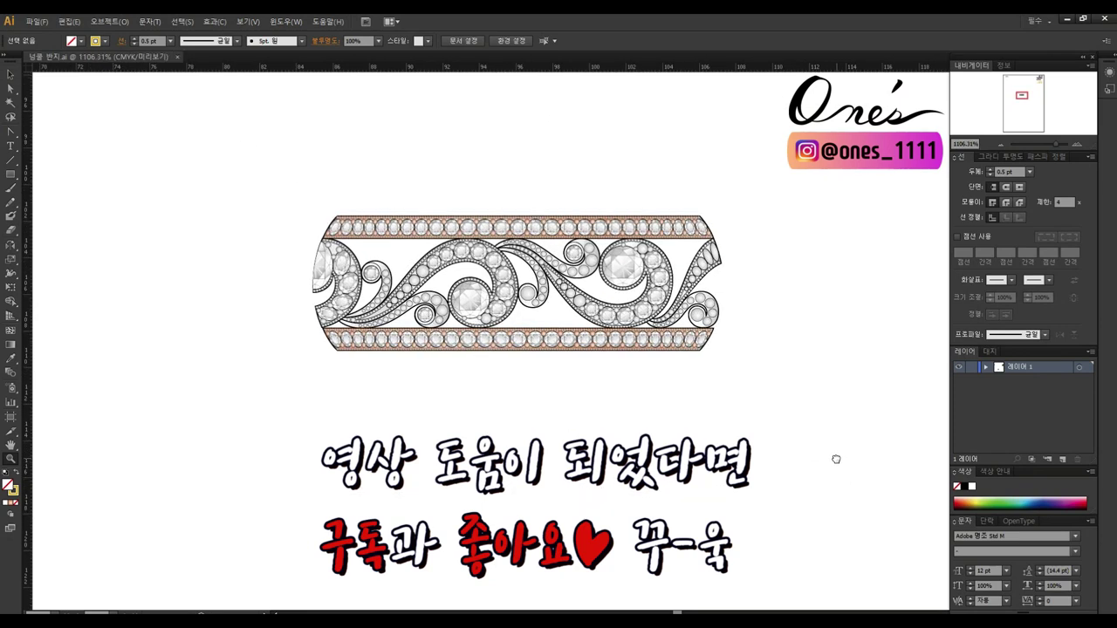